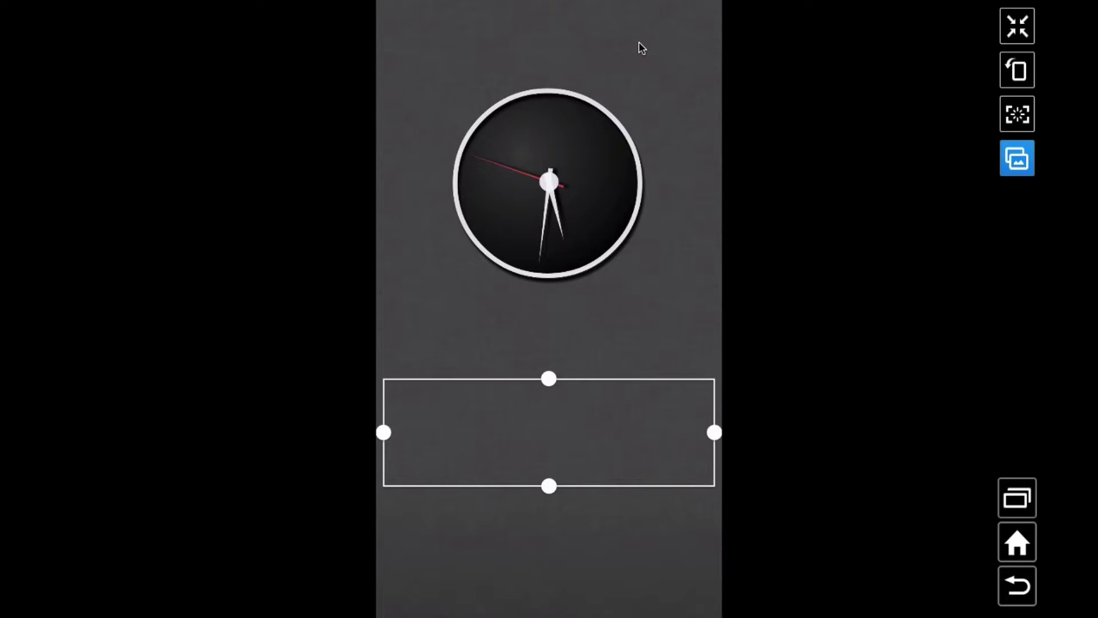
# Step: Open the empty widget for editing and make its solid background opaque black
pyautogui.click(639, 48)
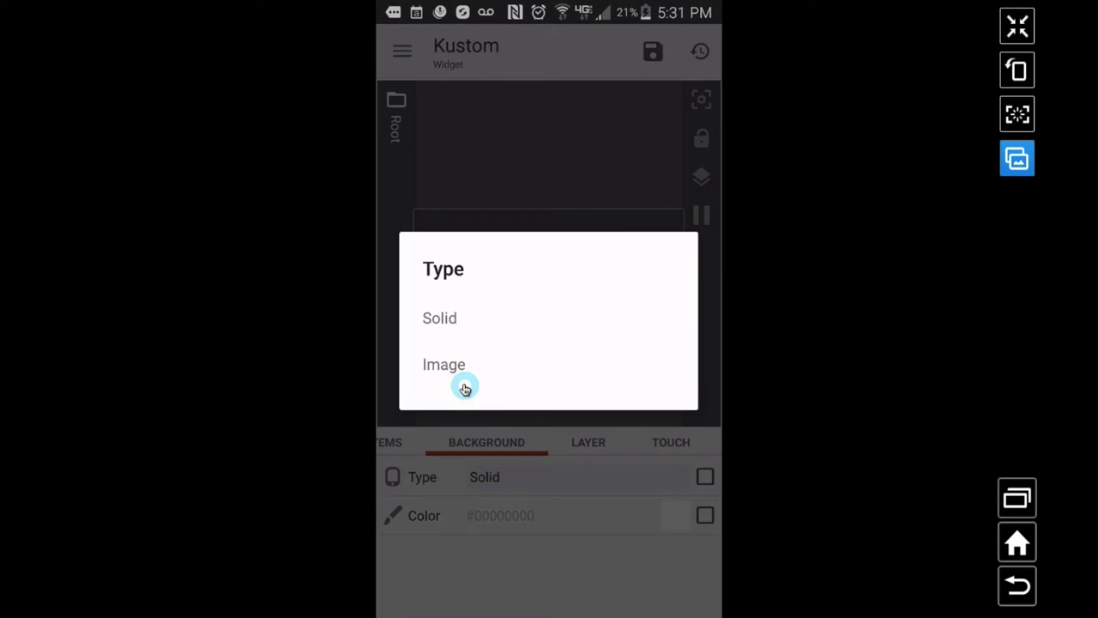
pyautogui.click(464, 389)
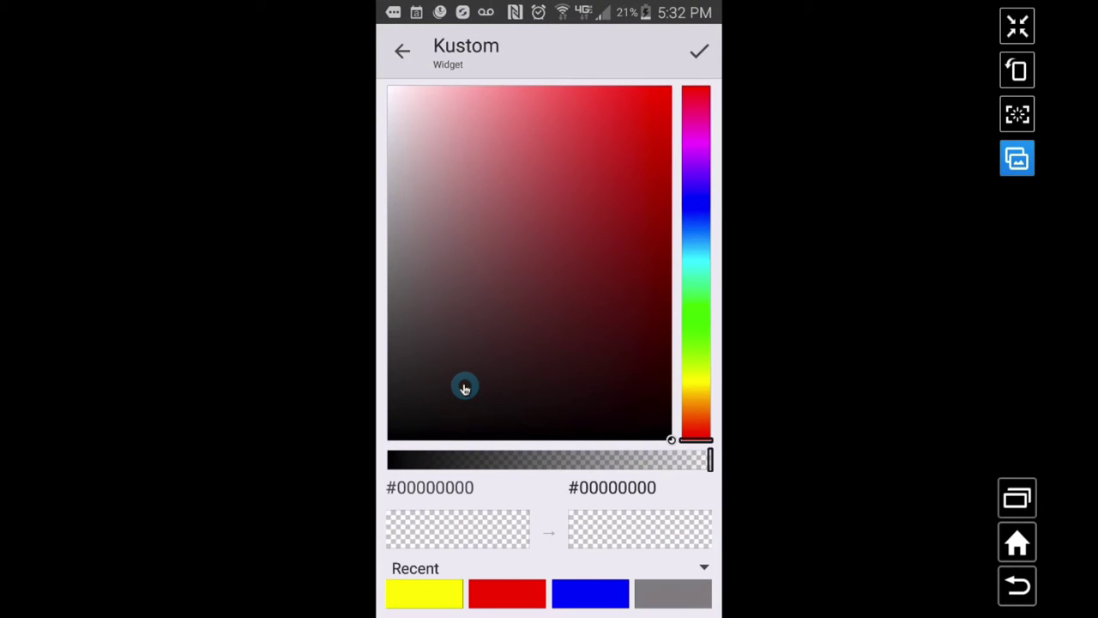
pyautogui.press('Escape')
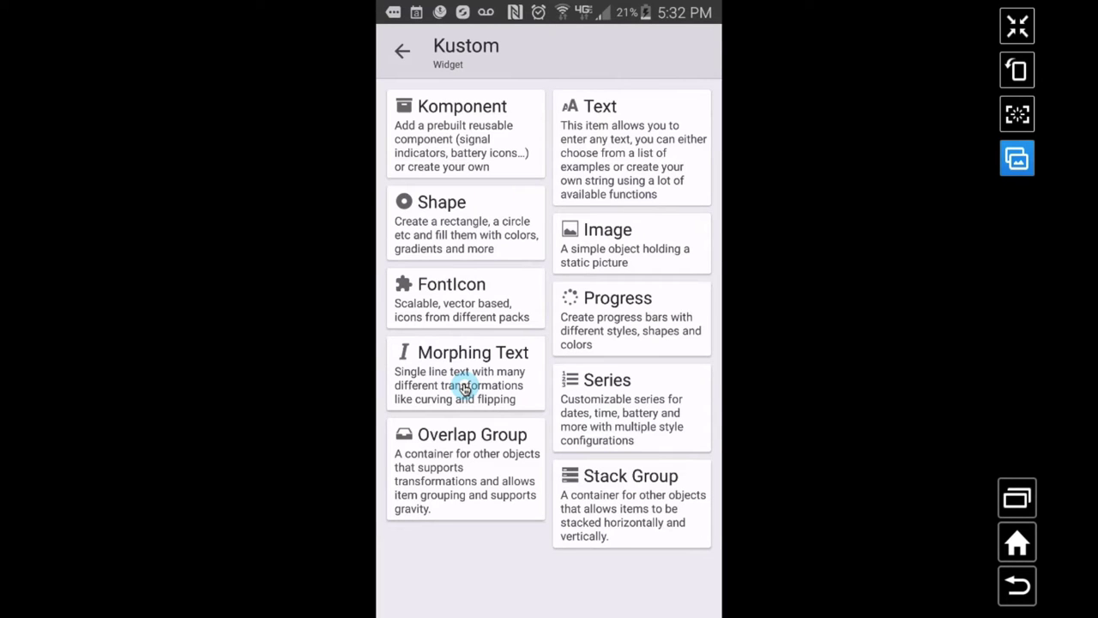
# Step: Add a FontIcon item to the widget and enlarge it to size 300
pyautogui.click(463, 292)
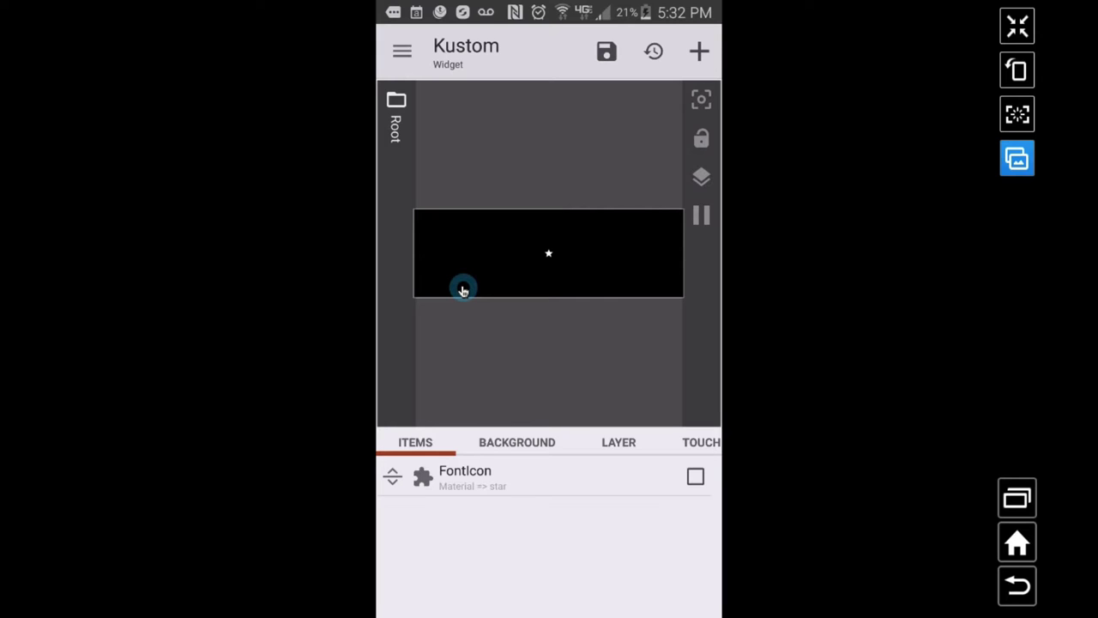
pyautogui.click(465, 477)
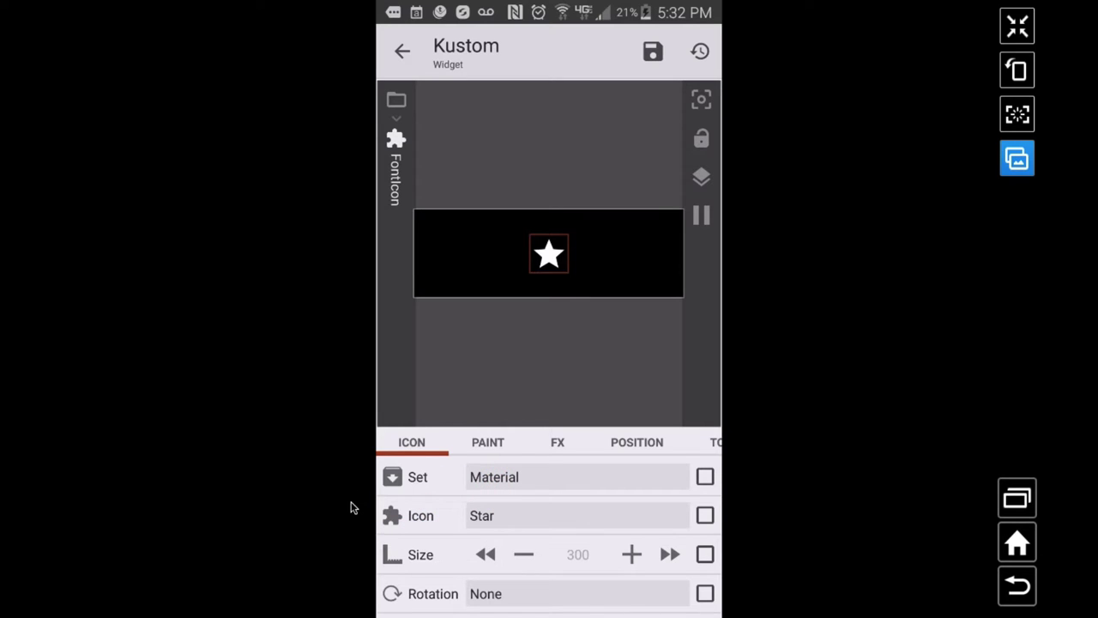
# Step: Change the font icon from the Material set to Signal_wifi_4_bar
pyautogui.click(492, 515)
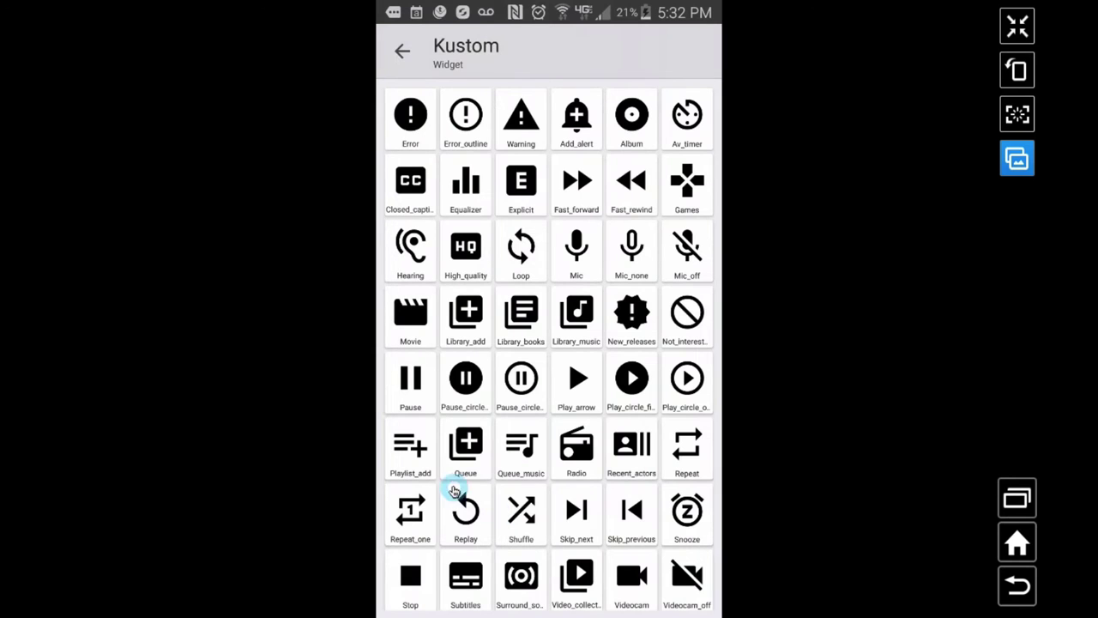
pyautogui.scroll(-9, 548, 347)
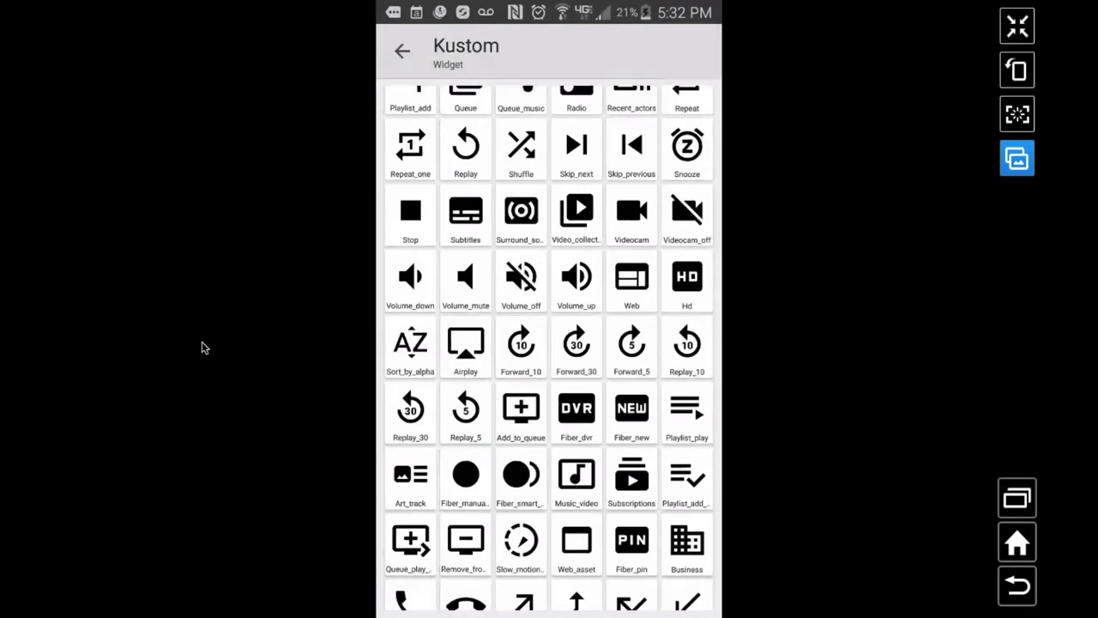
pyautogui.scroll(-10, 203, 347)
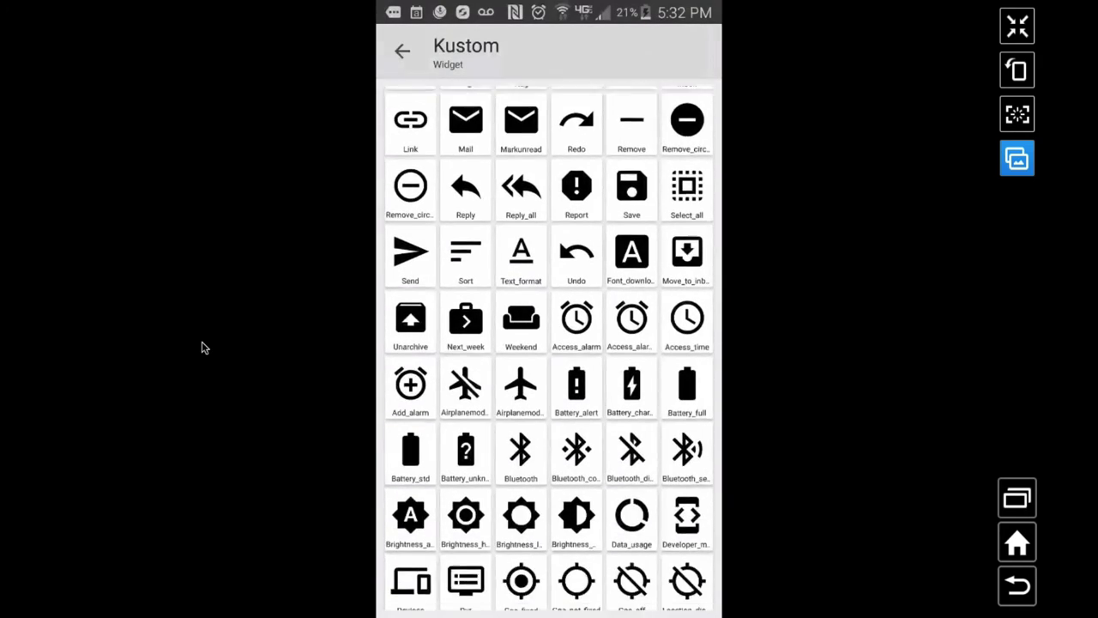
pyautogui.scroll(-5, 203, 348)
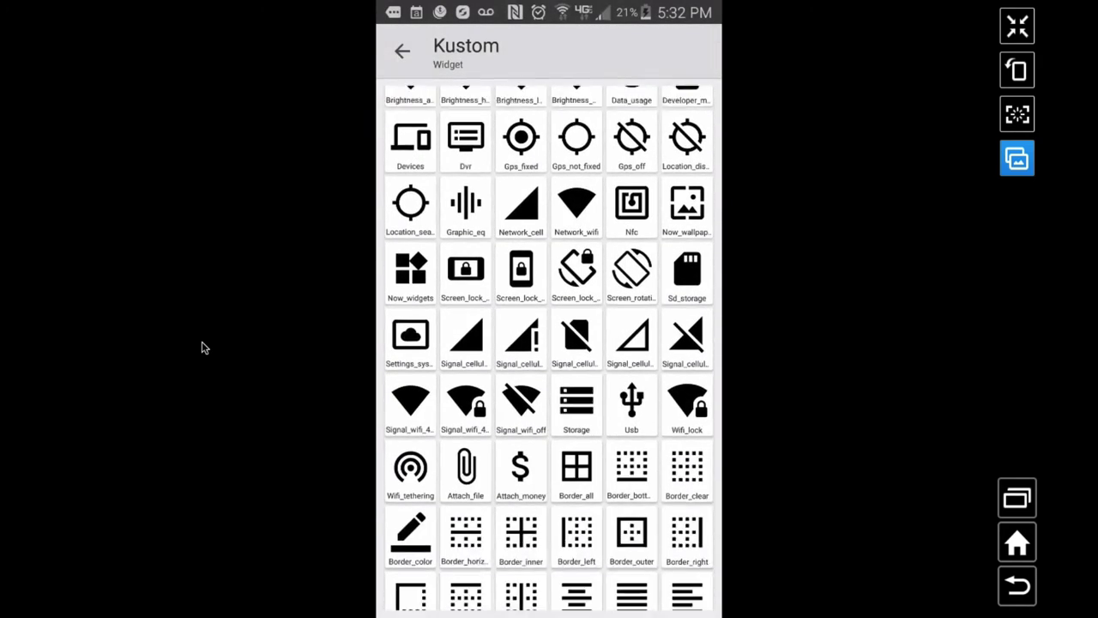
pyautogui.click(394, 365)
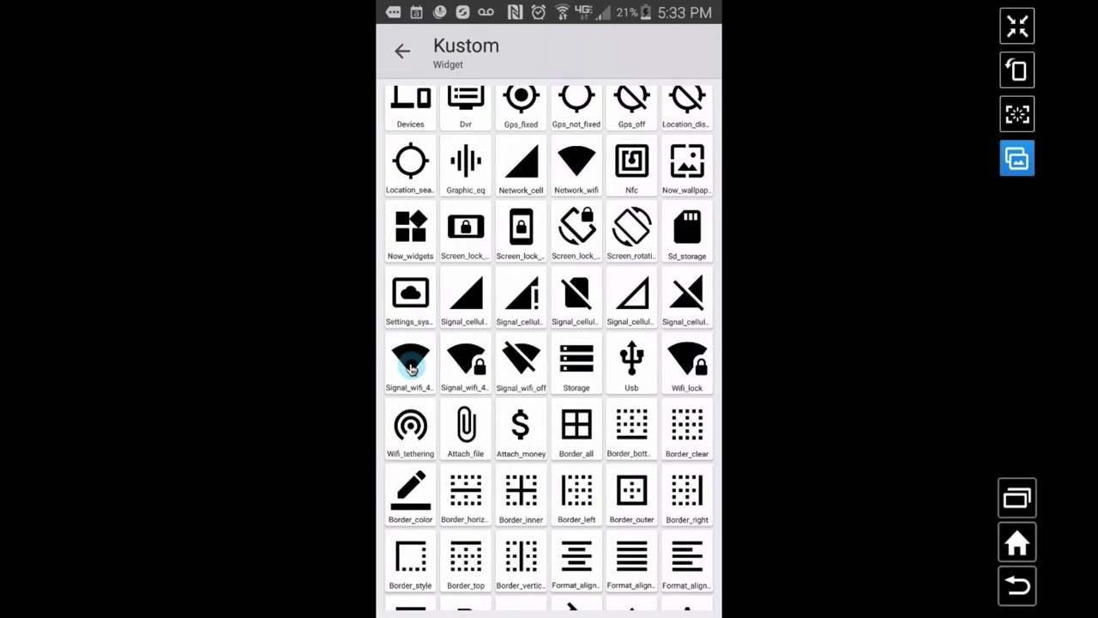
pyautogui.click(411, 369)
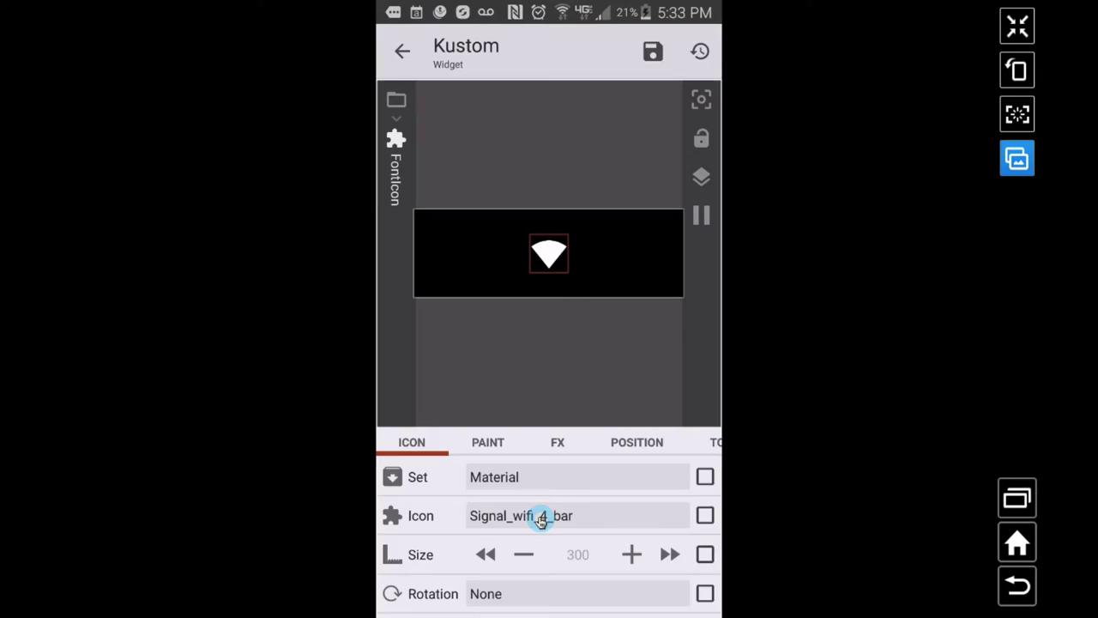
# Step: Replace the font icon with Signal_wifi_4_bar_lock from the Material set
pyautogui.click(540, 518)
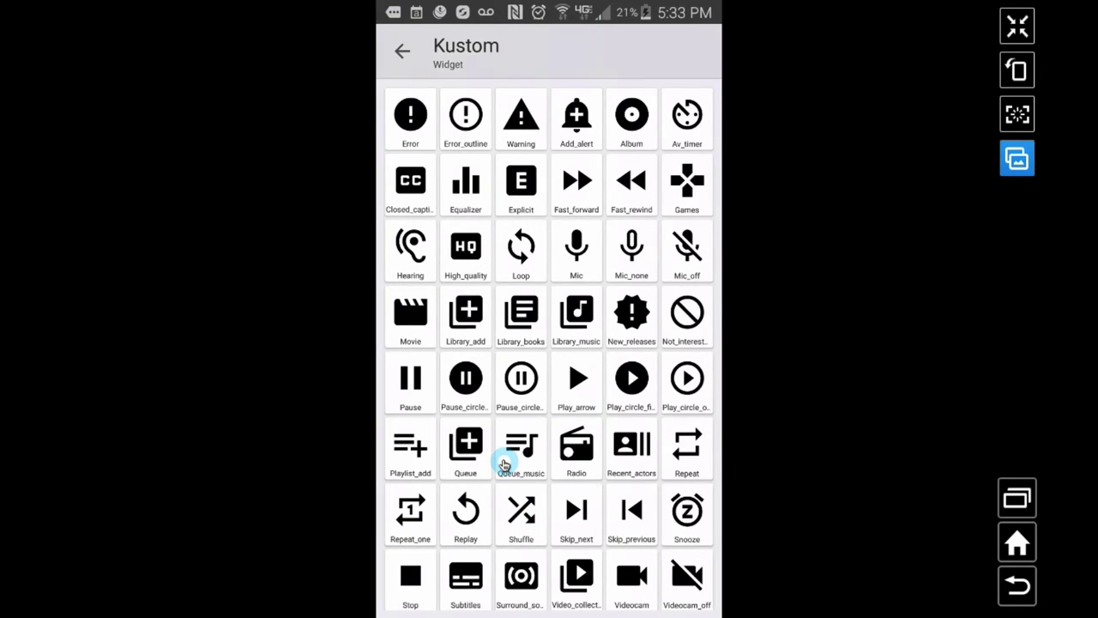
pyautogui.scroll(-20, 505, 464)
pyautogui.scroll(-5, 504, 465)
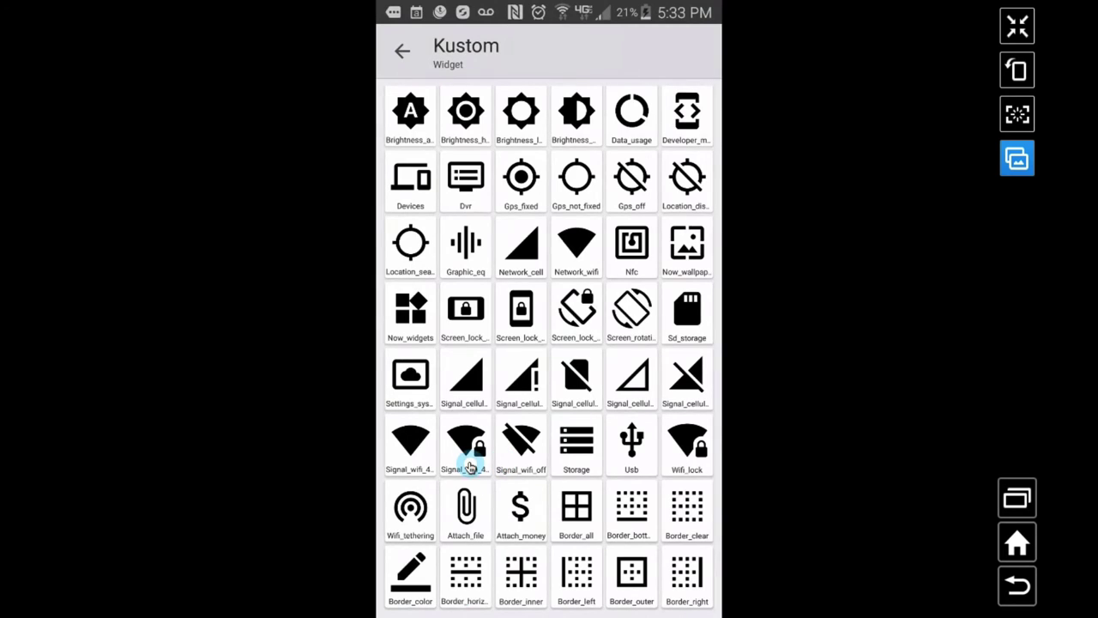
pyautogui.click(469, 464)
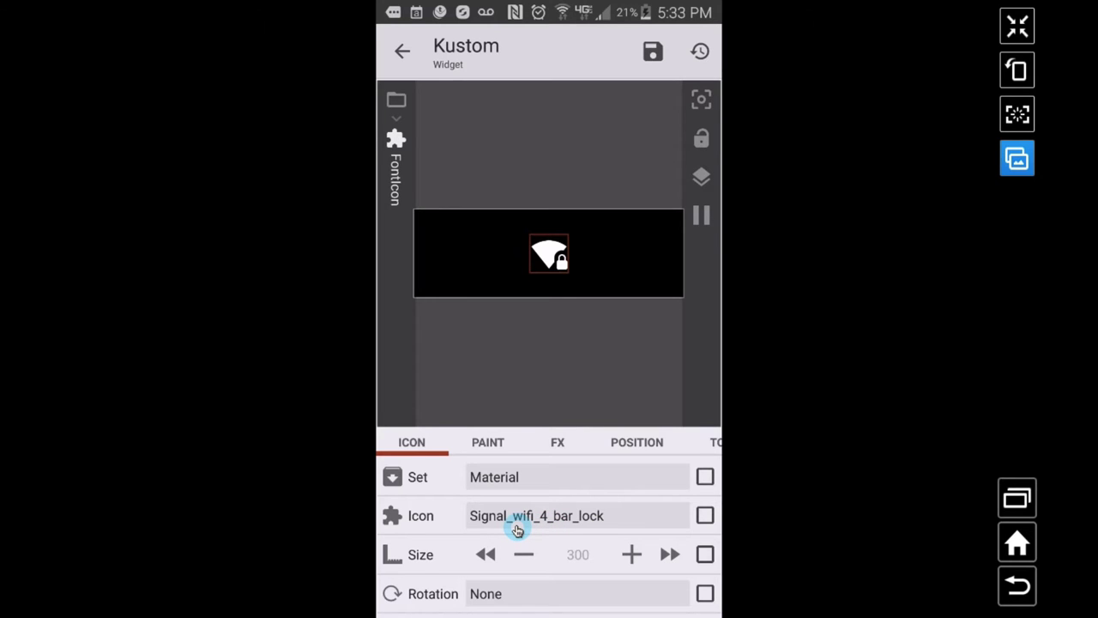
# Step: Look up the name of the crossed-out WiFi icon in the Material icon list
pyautogui.click(517, 525)
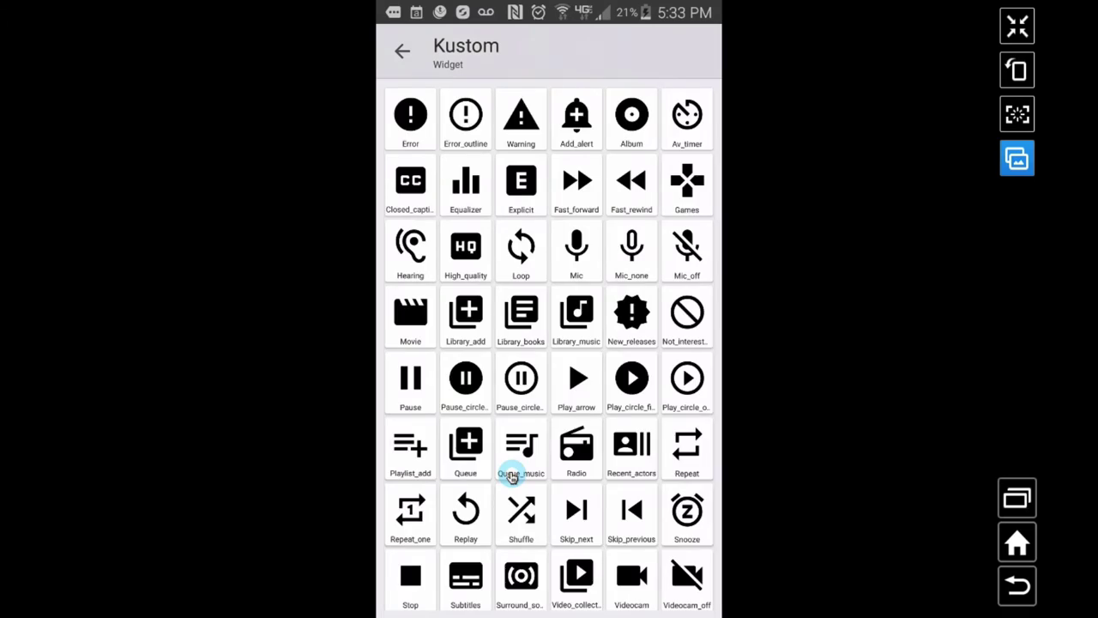
pyautogui.scroll(-15, 511, 477)
pyautogui.scroll(-10, 512, 477)
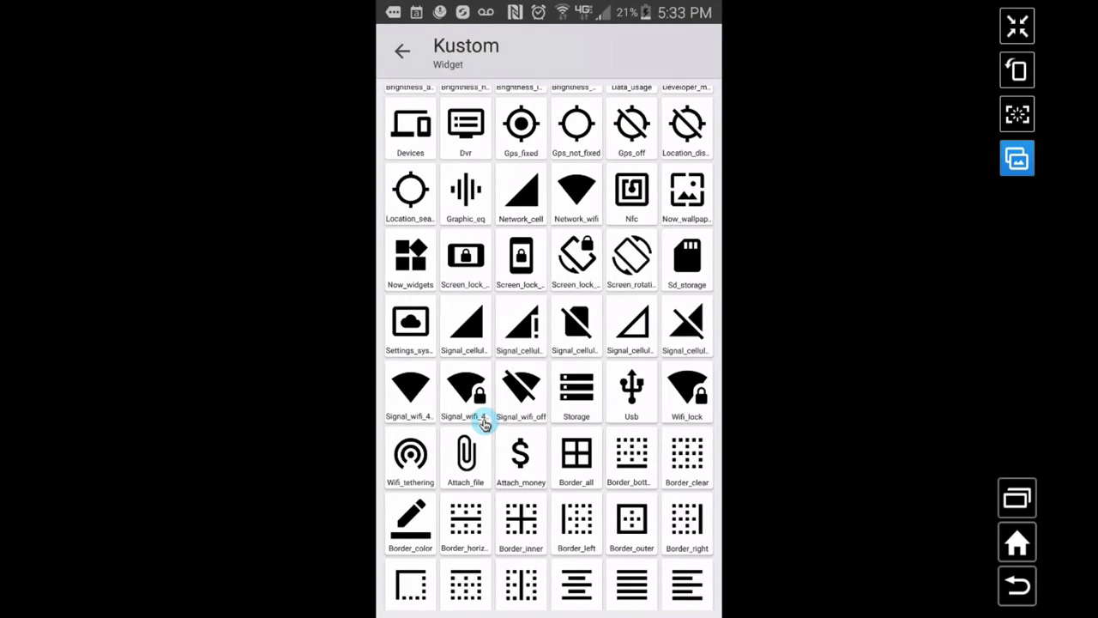
pyautogui.click(539, 420)
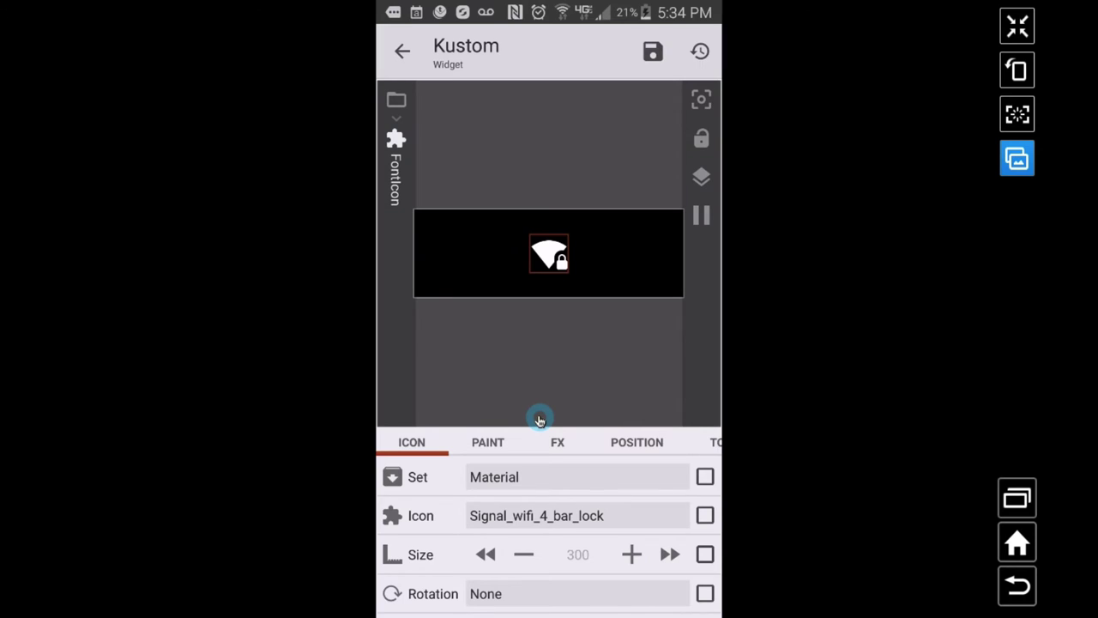
# Step: Switch the Icon property to formula control and open its formula editor
pyautogui.click(705, 516)
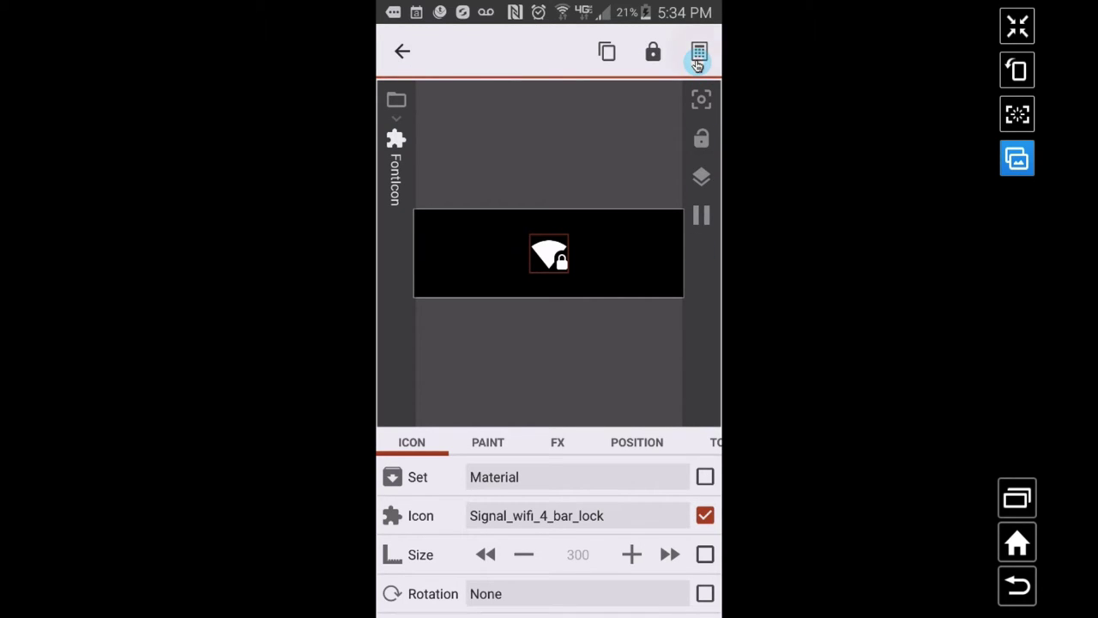
pyautogui.click(699, 57)
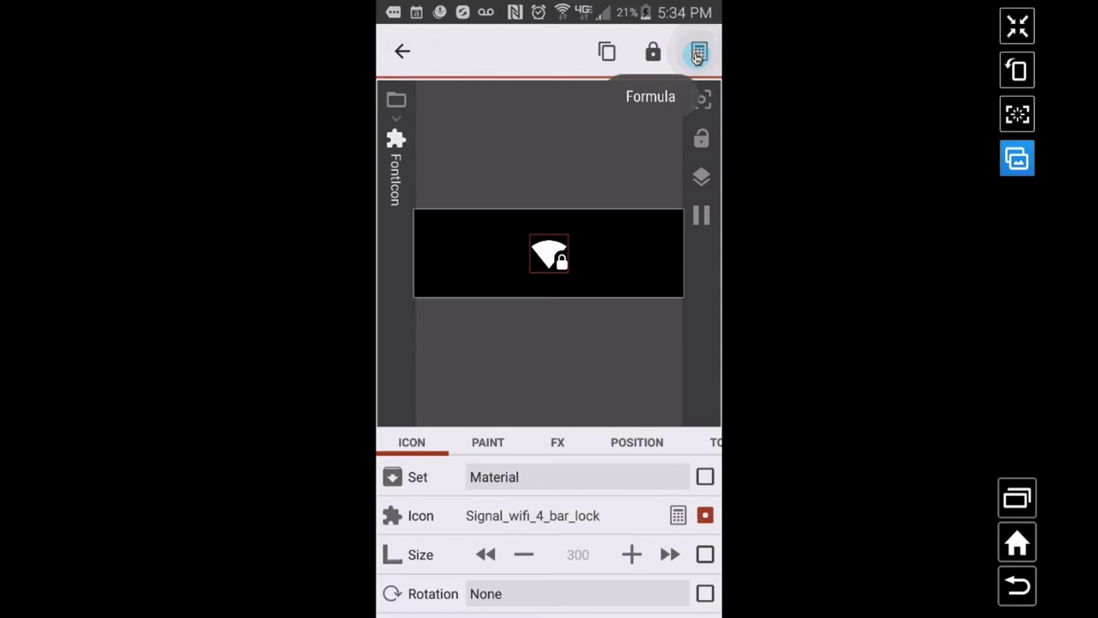
pyautogui.click(698, 57)
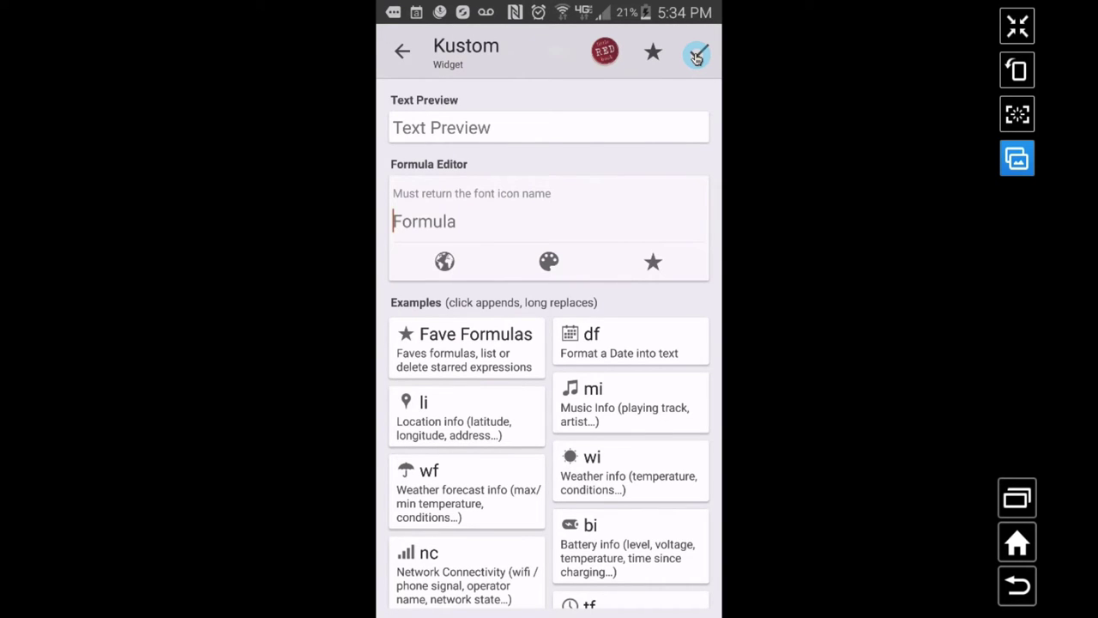
# Step: Start the icon formula with $if and append the current WiFi status function nc(wifi) from the network connectivity examples
pyautogui.scroll(-2, 549, 460)
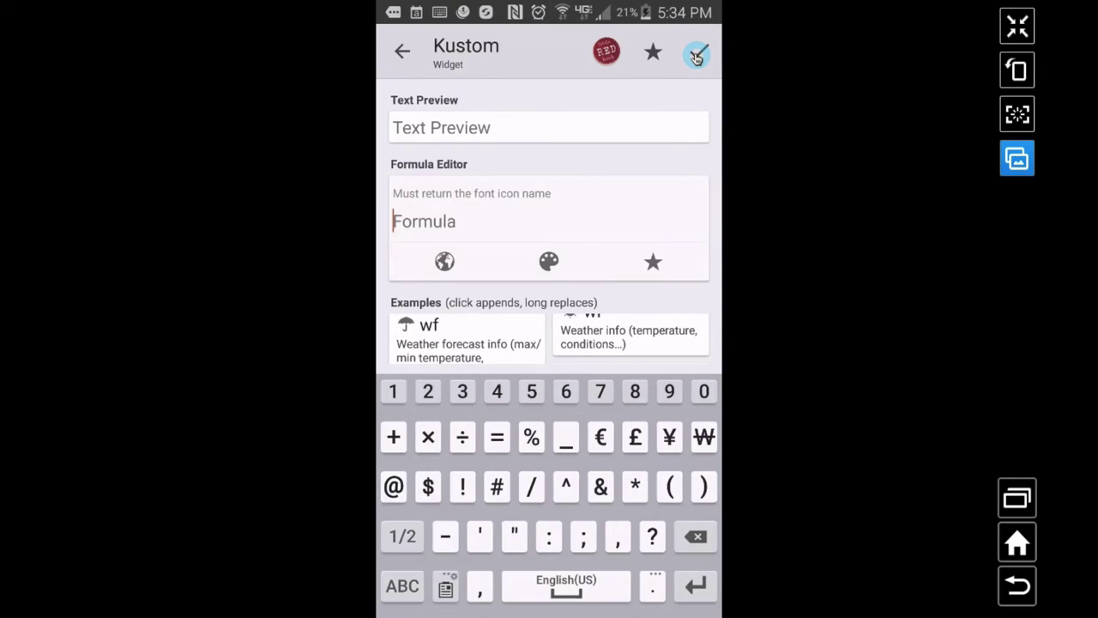
pyautogui.write('$if')
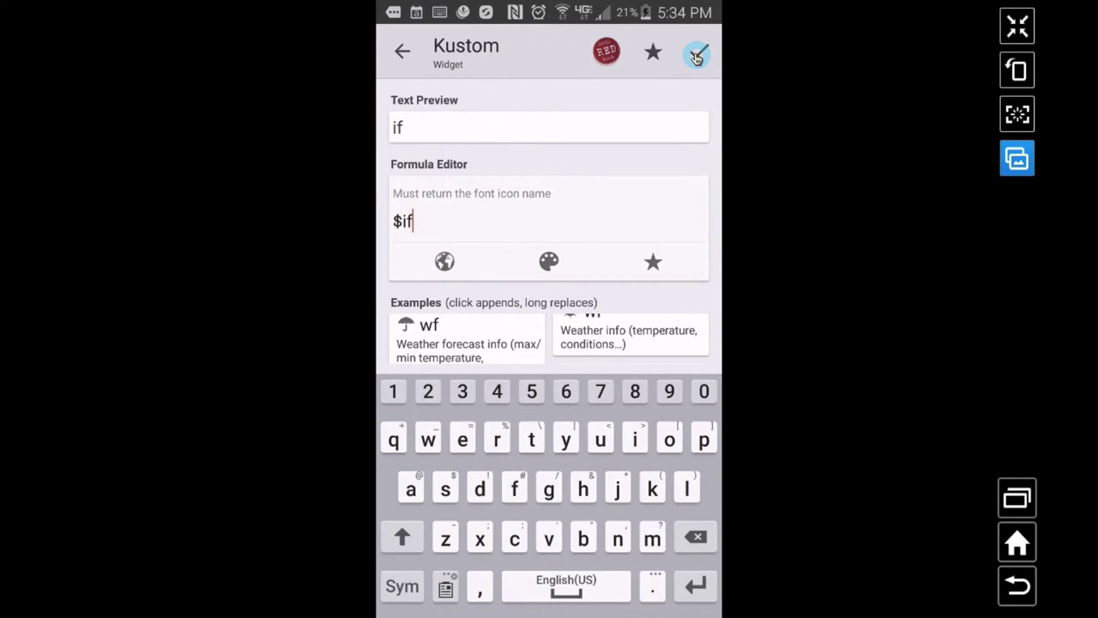
pyautogui.press('Escape')
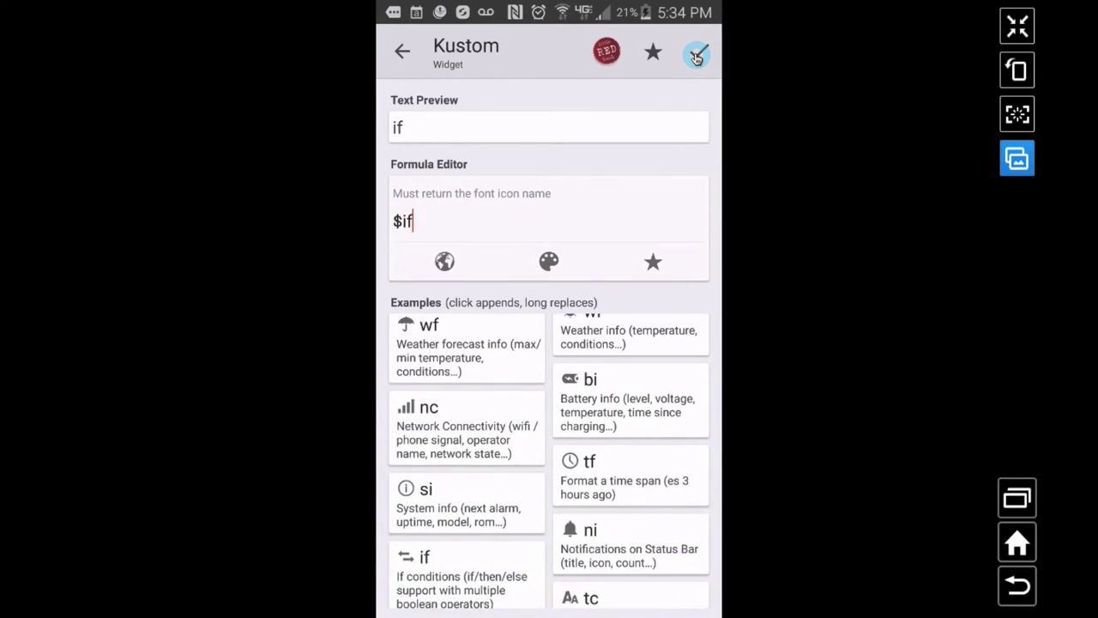
pyautogui.scroll(-7, 549, 455)
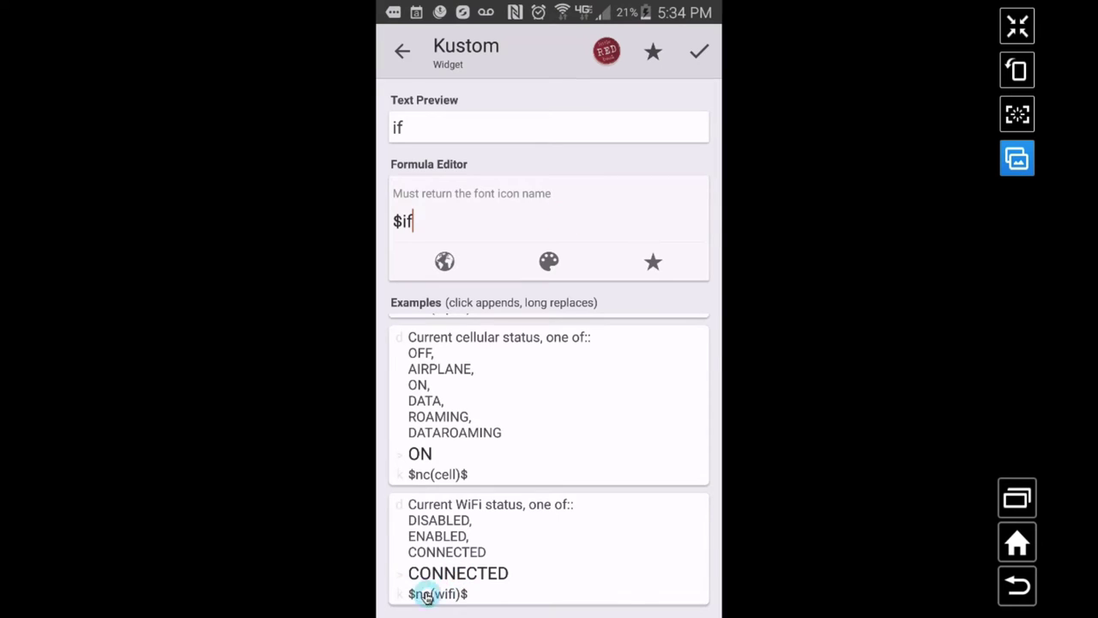
pyautogui.click(502, 573)
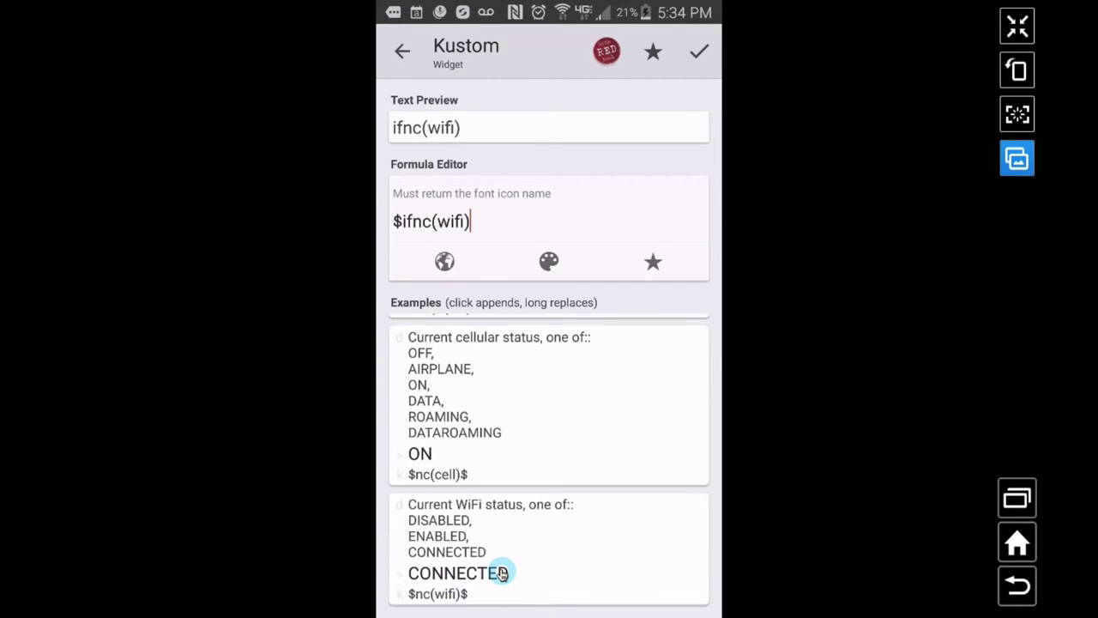
# Step: Insert an opening parenthesis after if and complete the condition so the formula reads $if(nc(wifi)=connected,
pyautogui.click(412, 221)
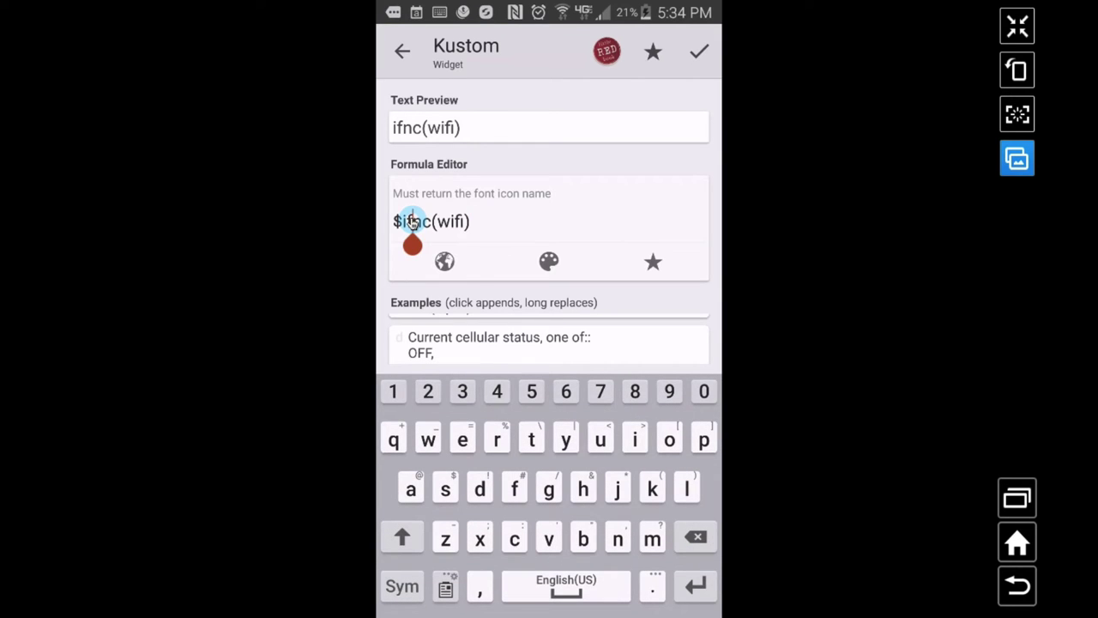
pyautogui.click(403, 586)
pyautogui.write('(')
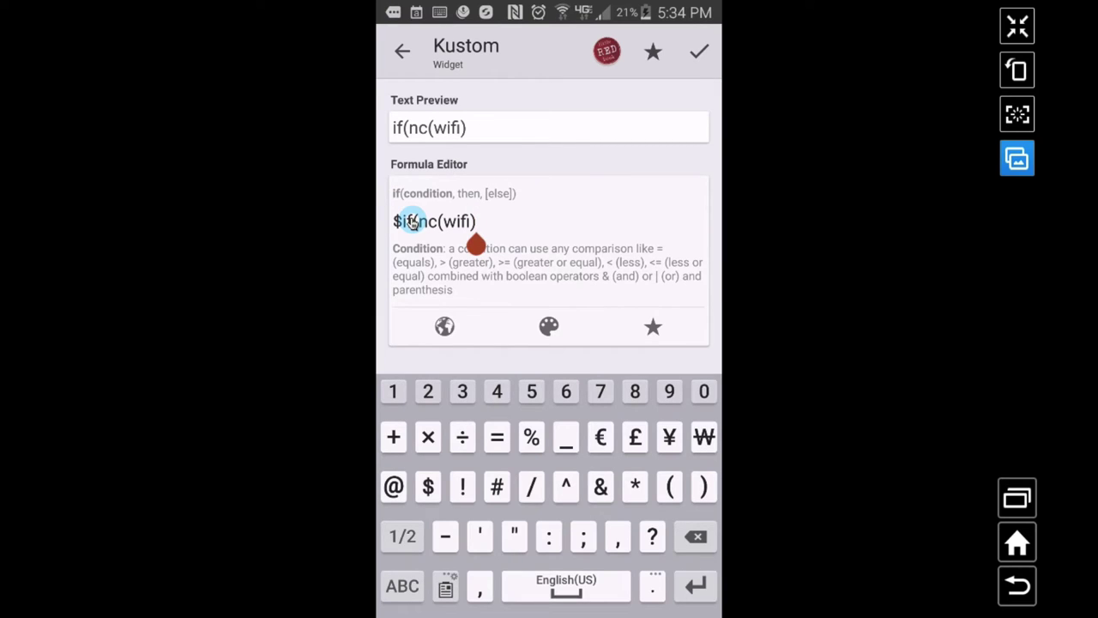
pyautogui.write('=')
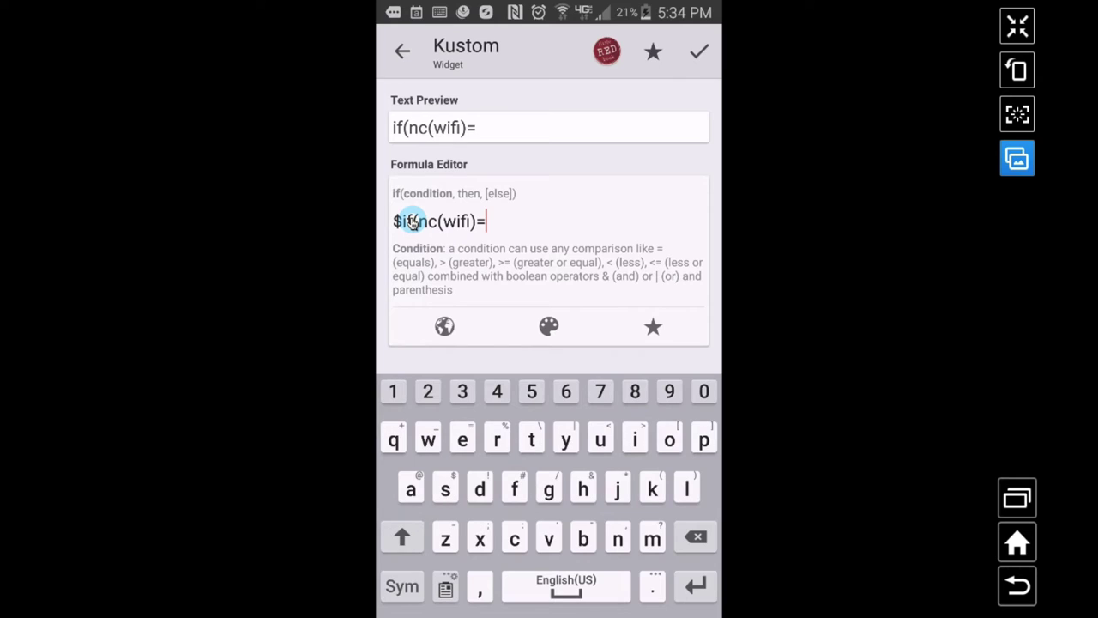
pyautogui.write('connected,')
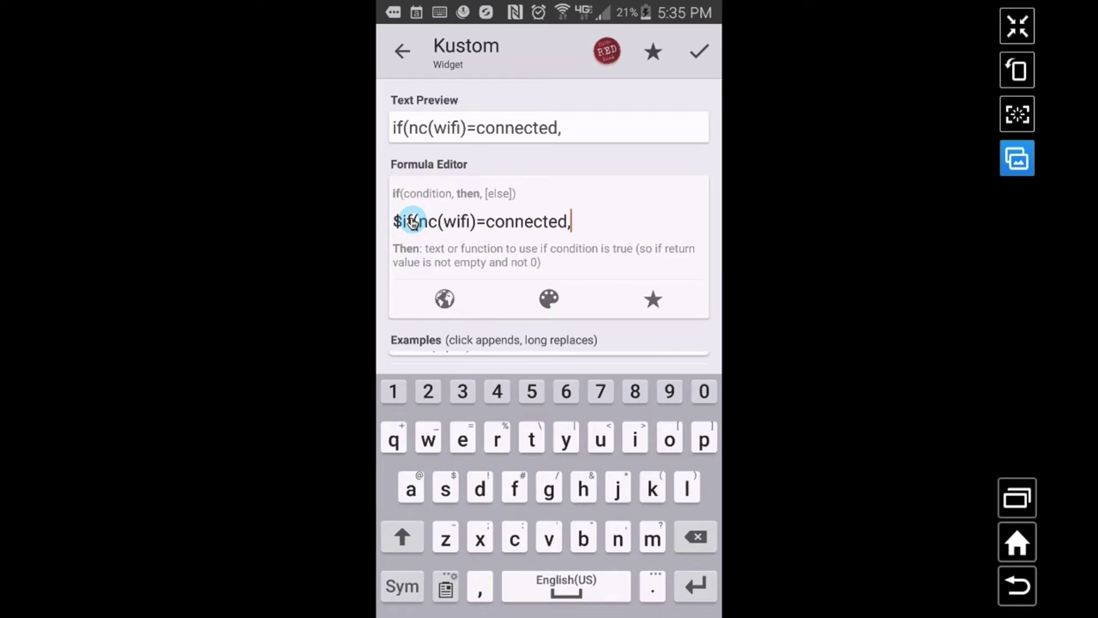
# Step: Add signal_wifi_4_bar as the formula's then value, followed by a comma for the else part
pyautogui.write('sign')
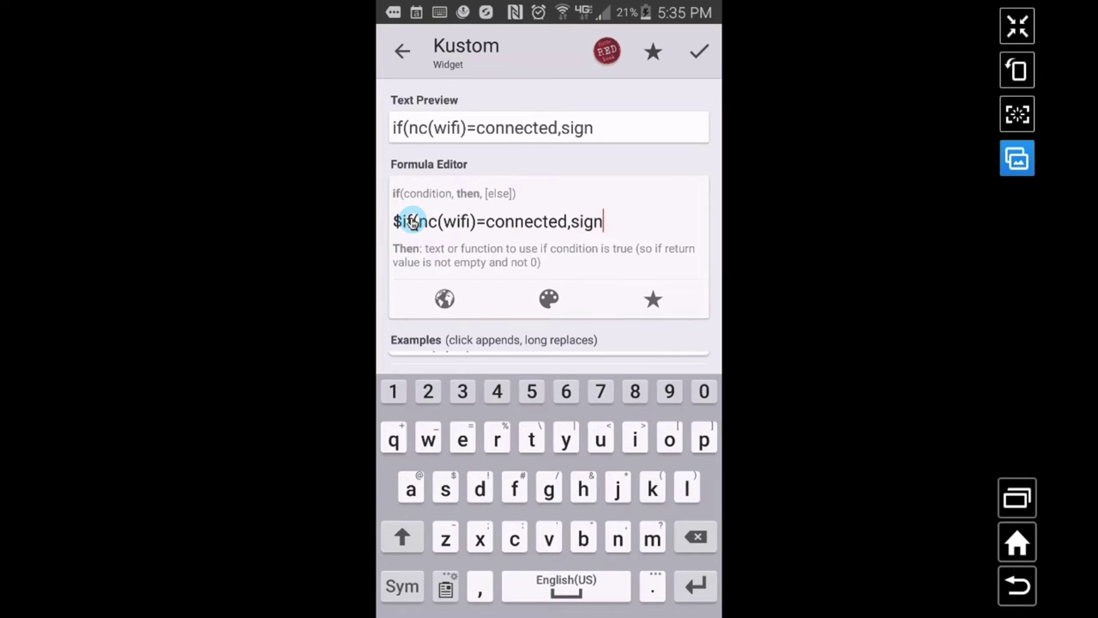
pyautogui.write('al_')
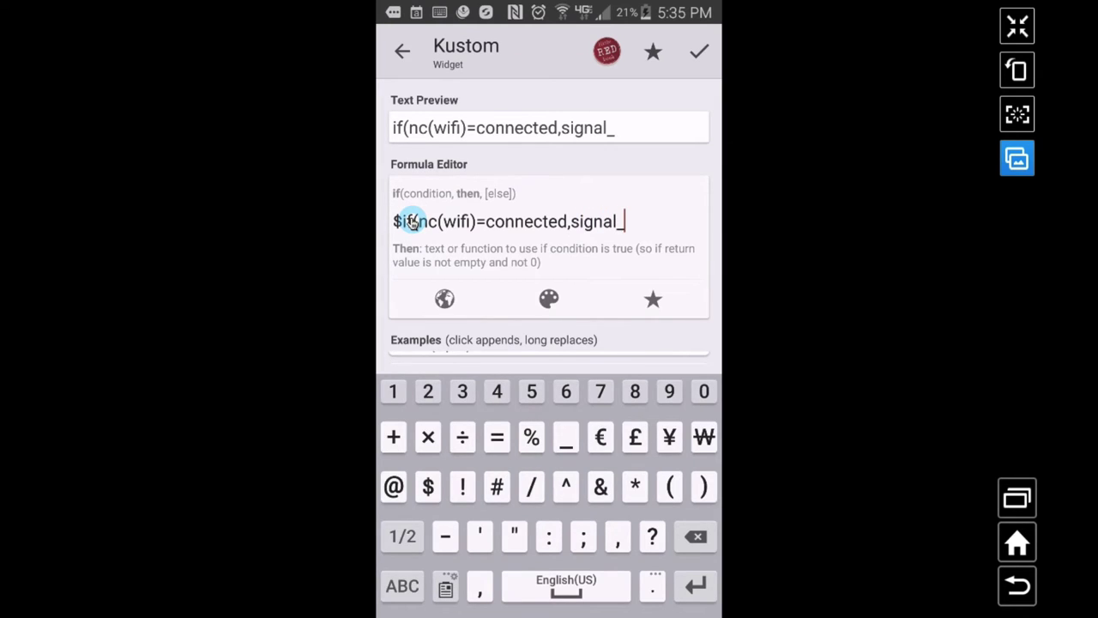
pyautogui.write('wifi')
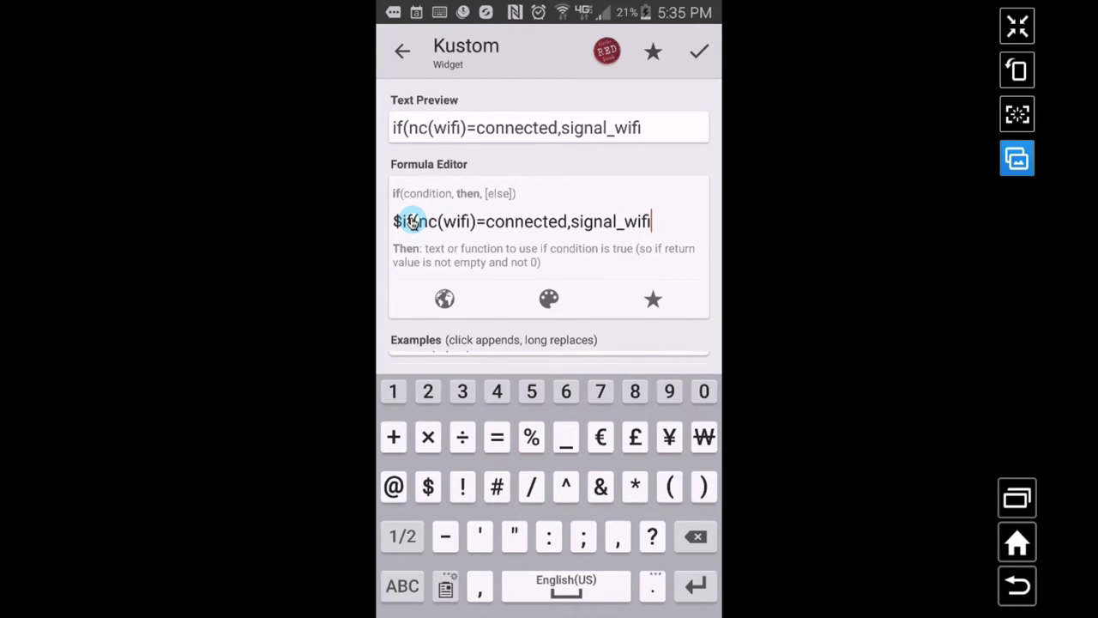
pyautogui.write('_4_bar')
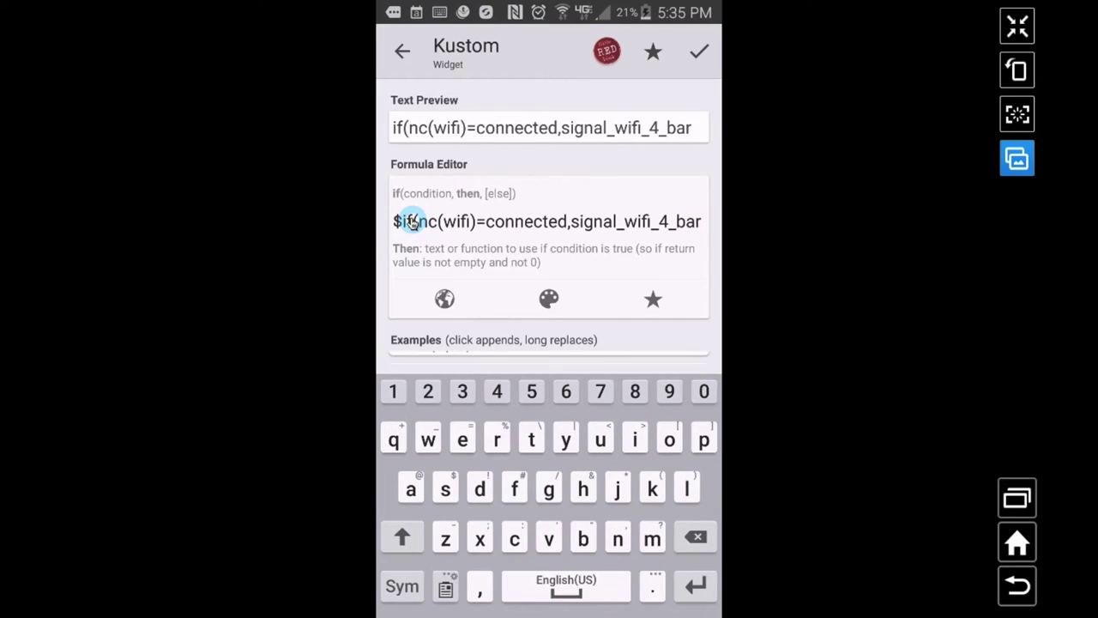
pyautogui.write(',')
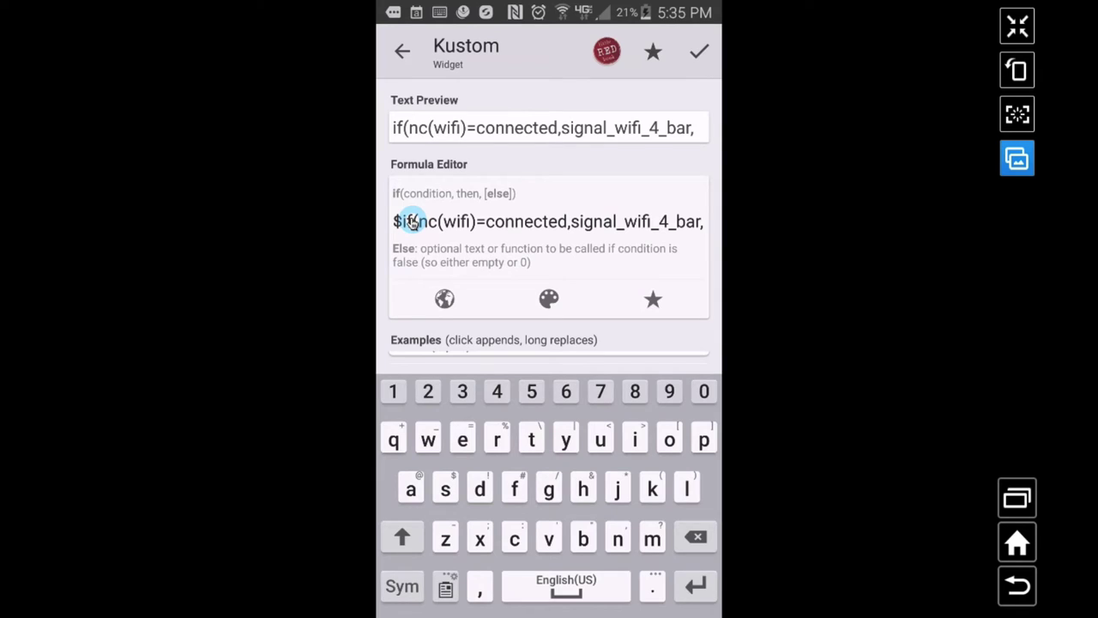
pyautogui.press('Escape')
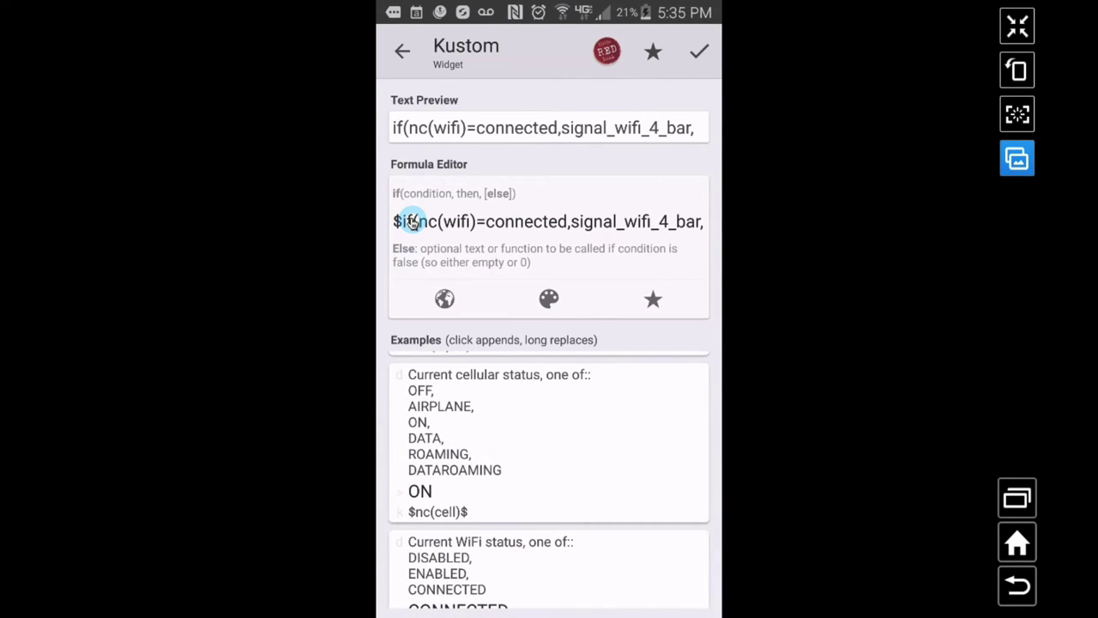
# Step: Append nc(wifi) from the WiFi status example and complete it as the formula's second condition, nc(wifi)=disabled,
pyautogui.scroll(-1, 548, 477)
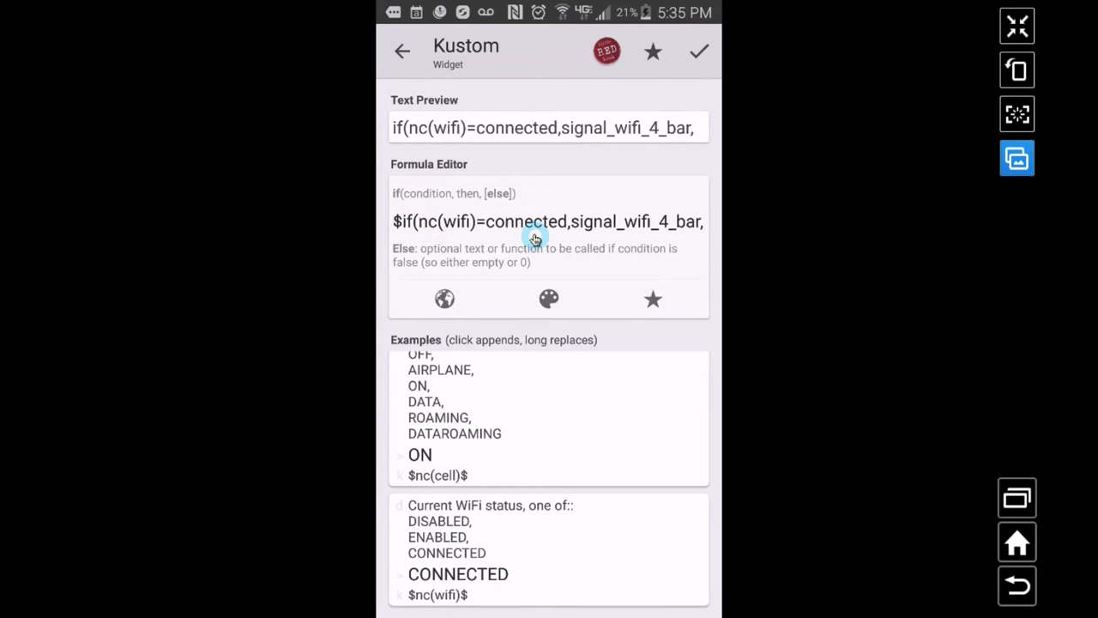
pyautogui.write('nc(wifi)')
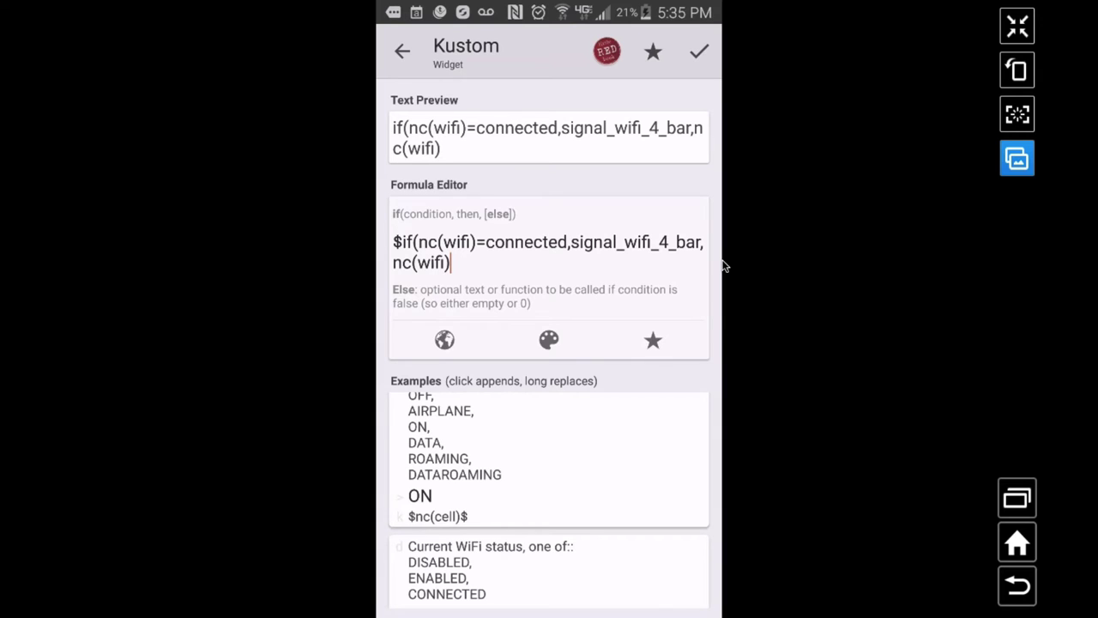
pyautogui.click(451, 285)
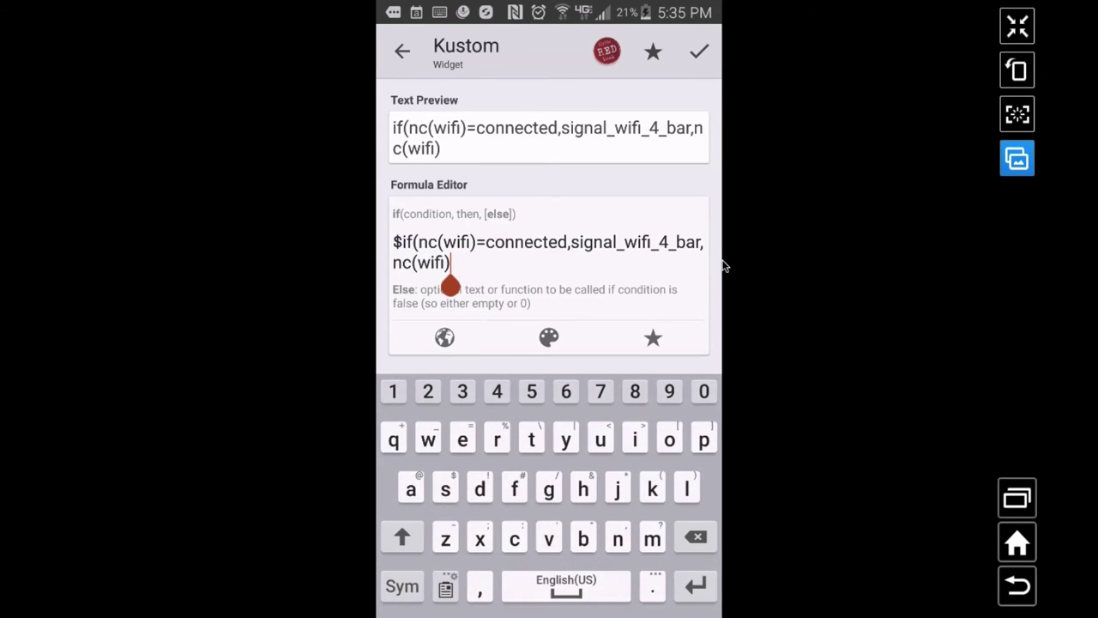
pyautogui.write('=disabled')
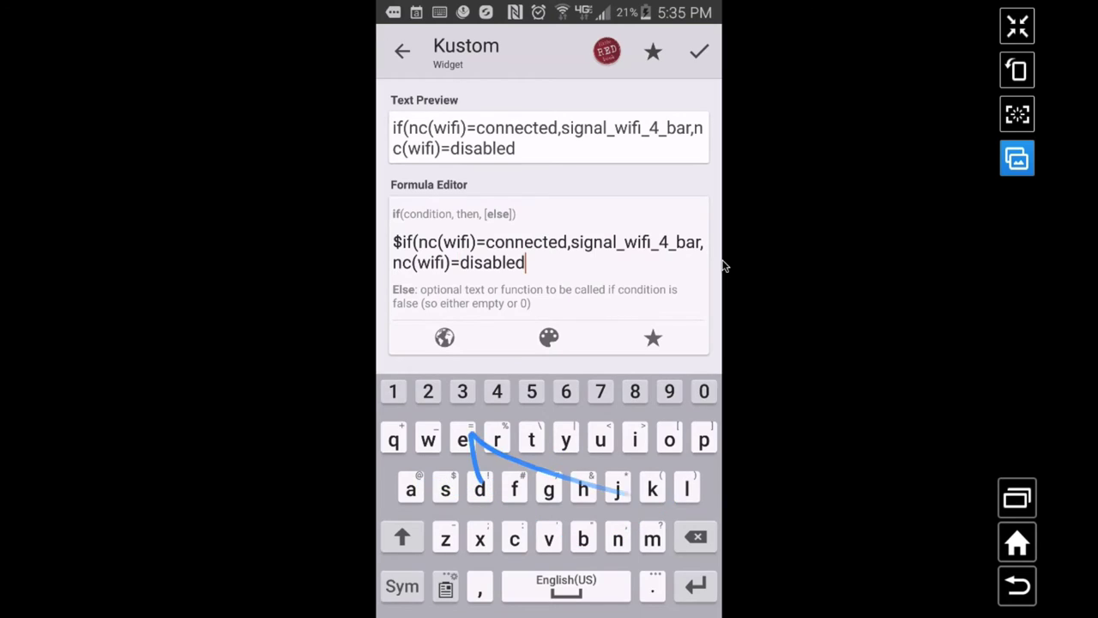
pyautogui.write(',')
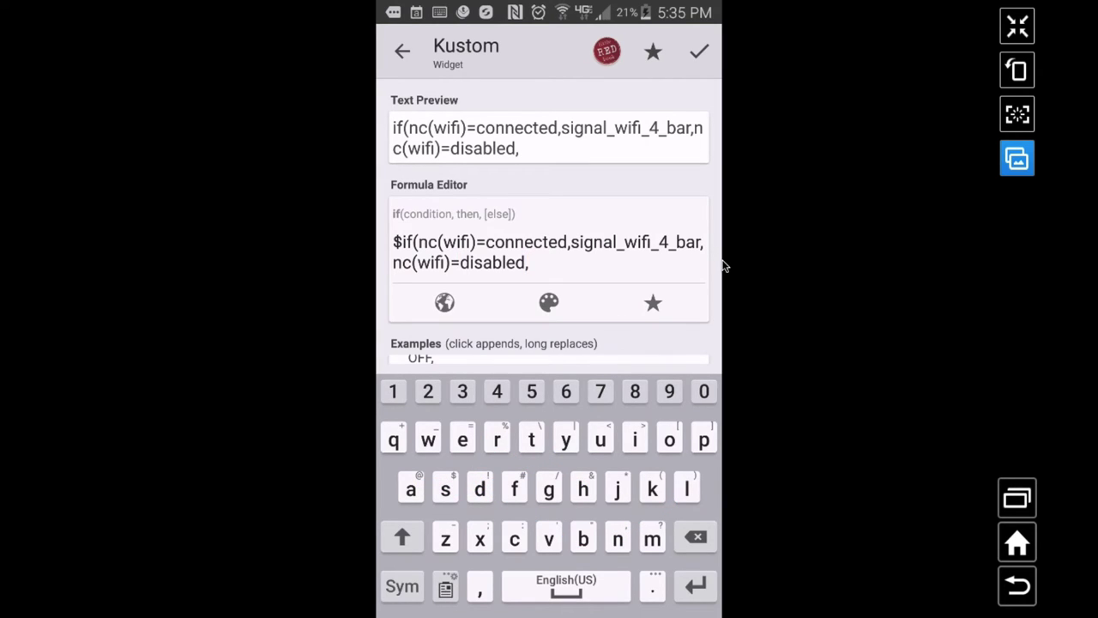
pyautogui.press('Escape')
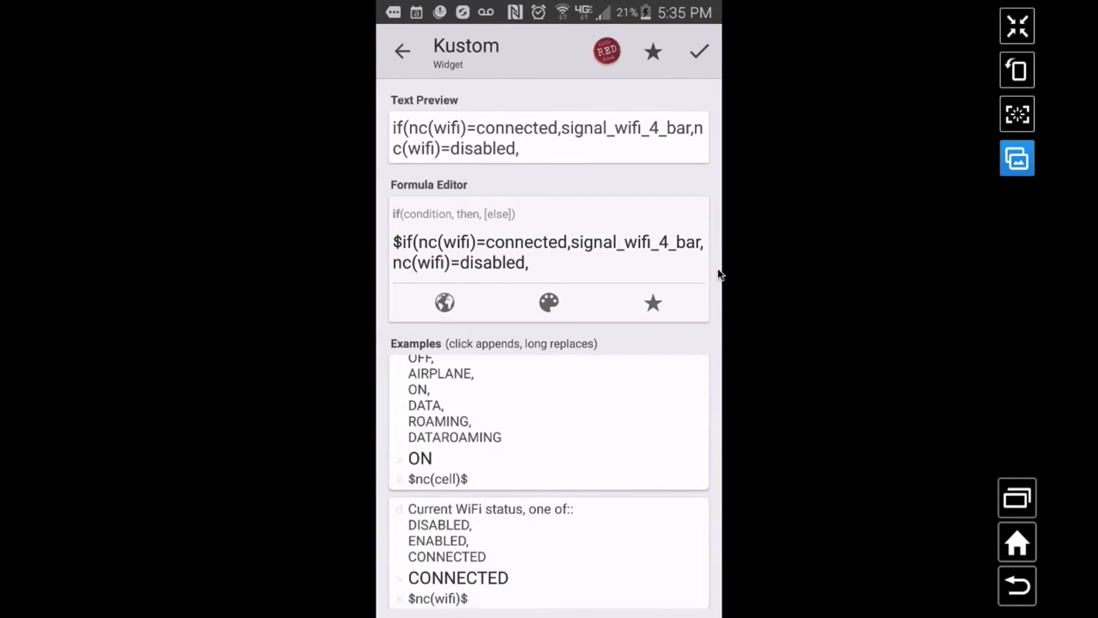
# Step: Add signal_wifi_off as the value for the disabled condition, followed by a comma
pyautogui.click(416, 529)
pyautogui.click(546, 321)
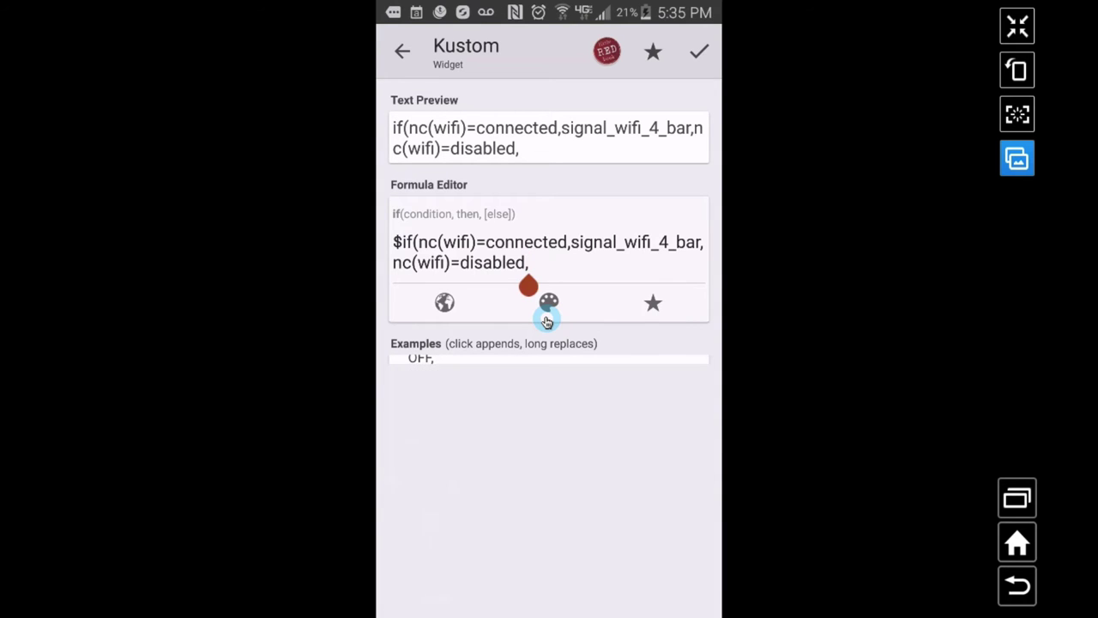
pyautogui.write('signal')
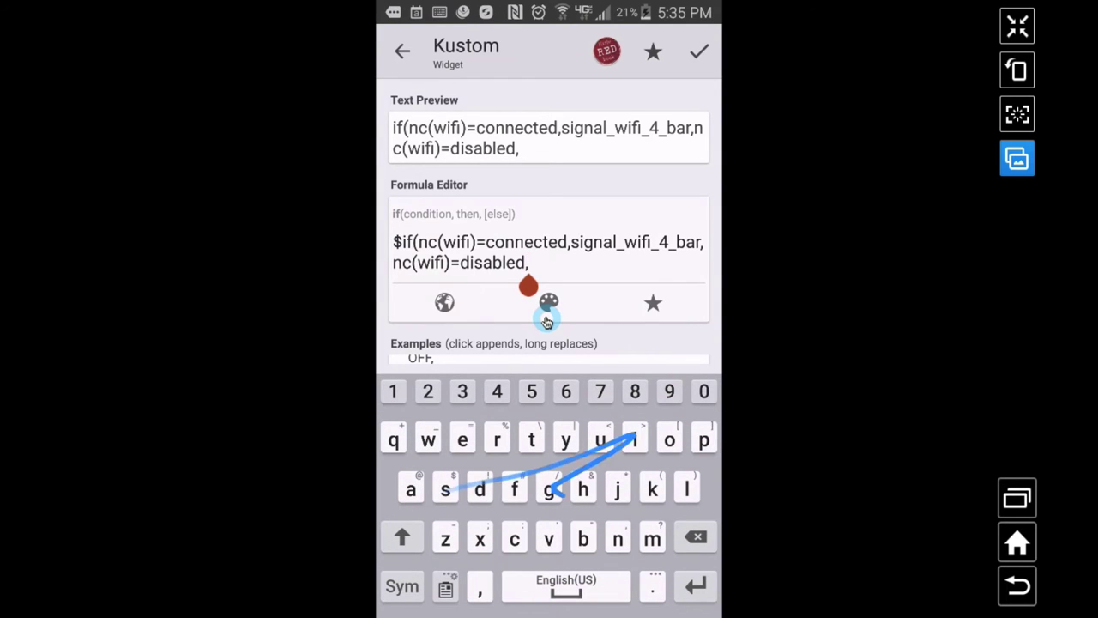
pyautogui.write('_wifi')
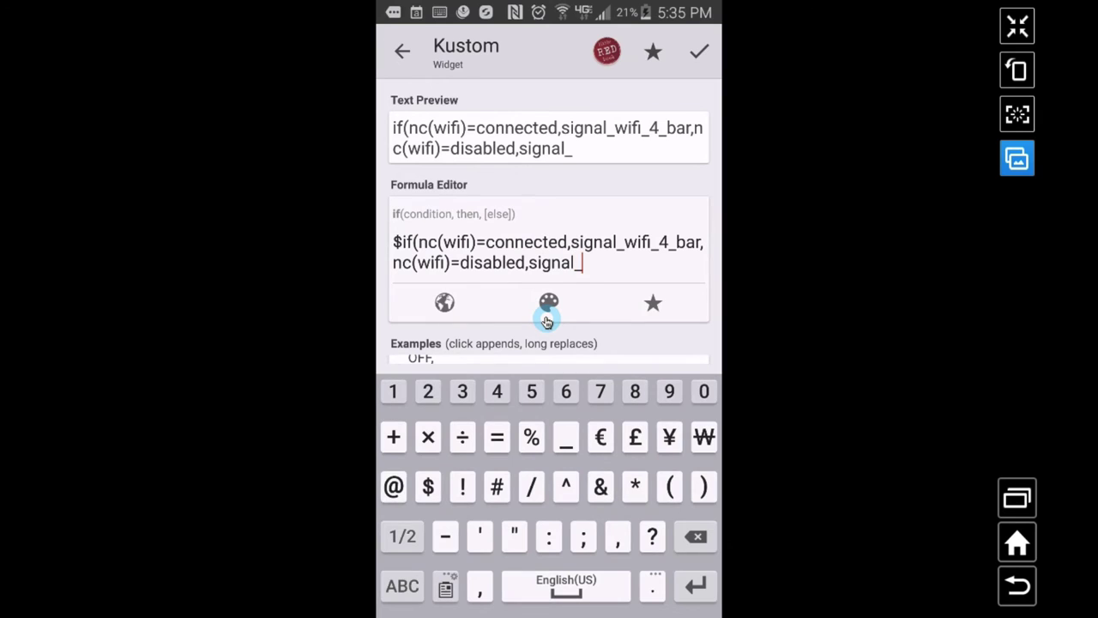
pyautogui.write('_of')
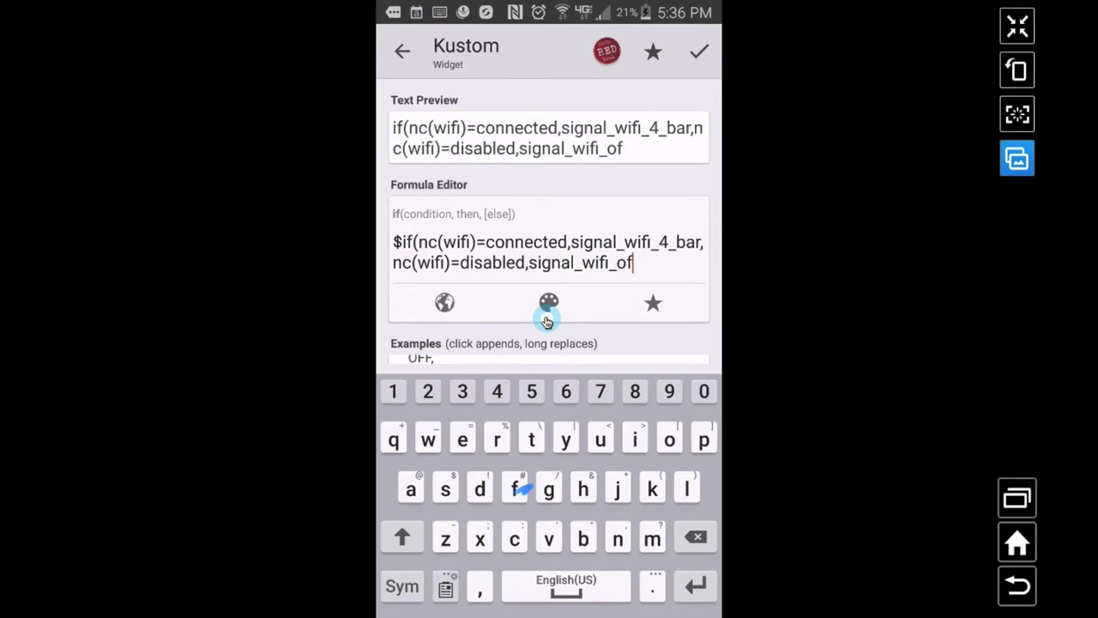
pyautogui.press('BackSpace')
pyautogui.write('o')
pyautogui.press('BackSpace')
pyautogui.write('ff,')
pyautogui.click(547, 321)
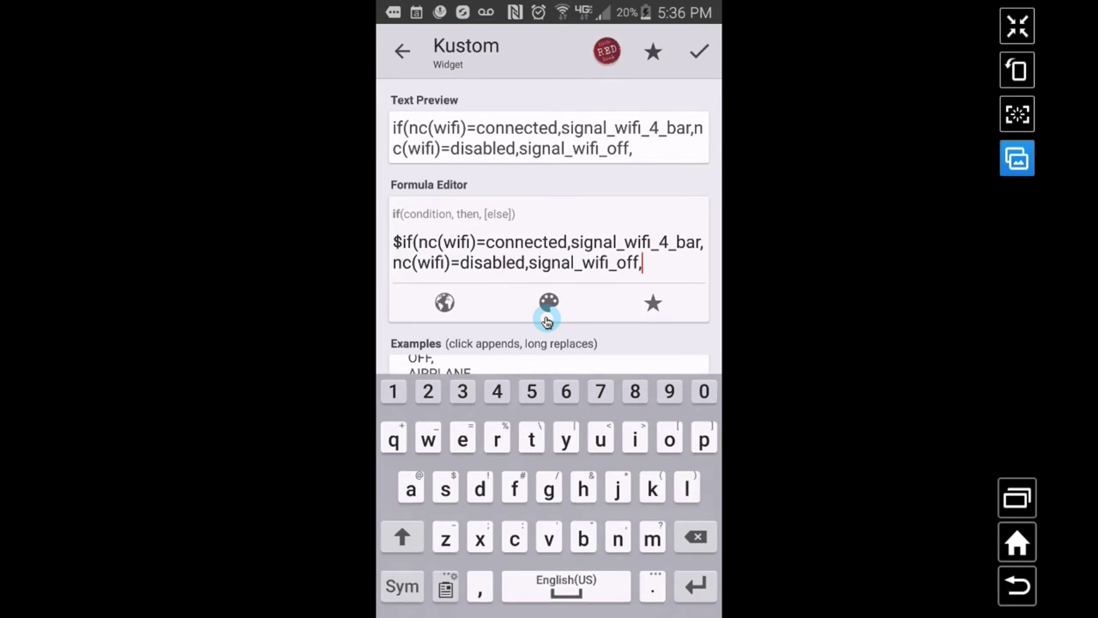
# Step: Append the WiFi status function again and complete the third condition as nc(wifi)=enabled,
pyautogui.click(464, 539)
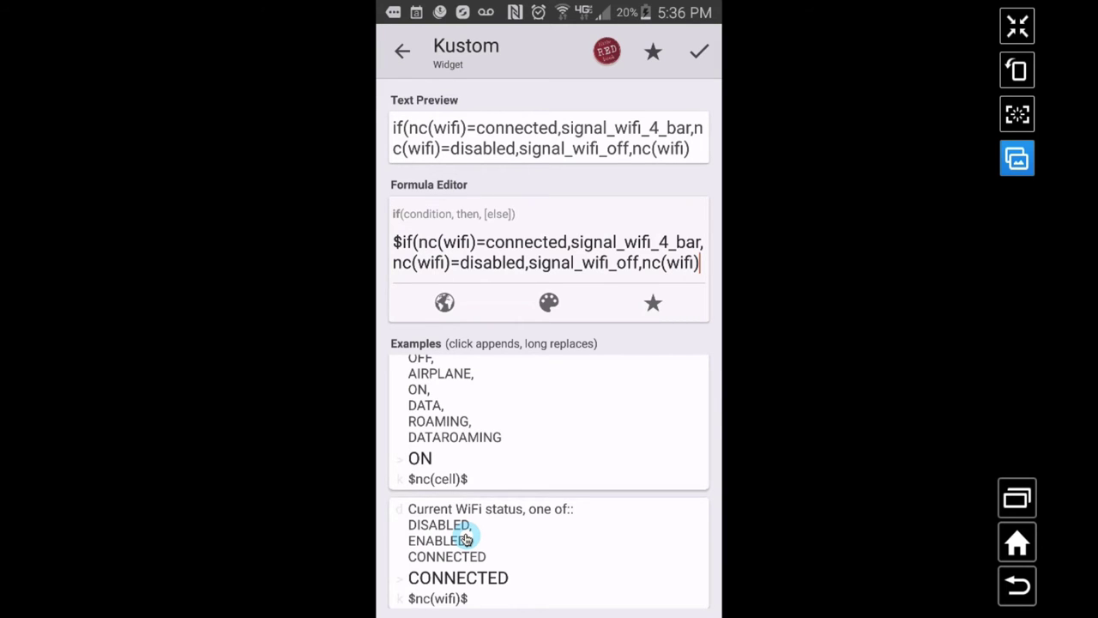
pyautogui.write('=')
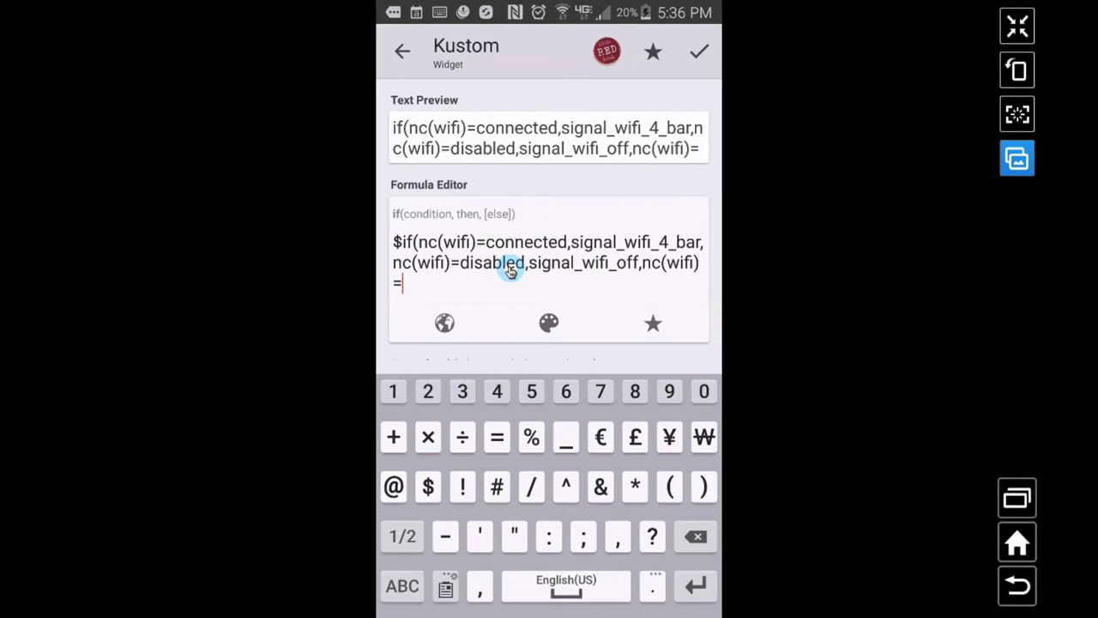
pyautogui.write('enabled')
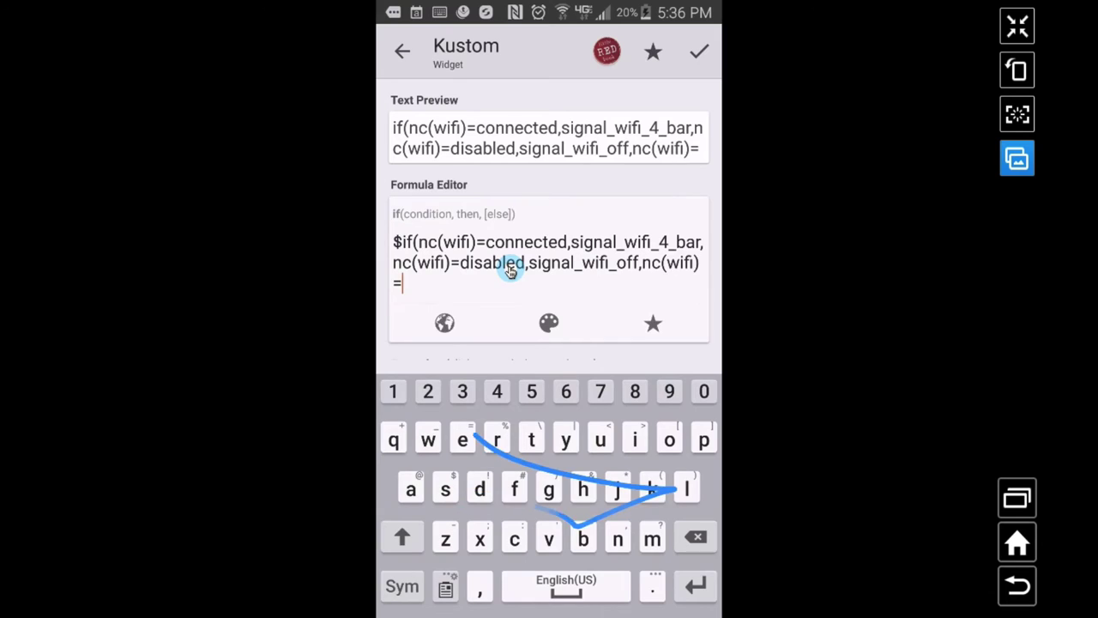
pyautogui.write(',')
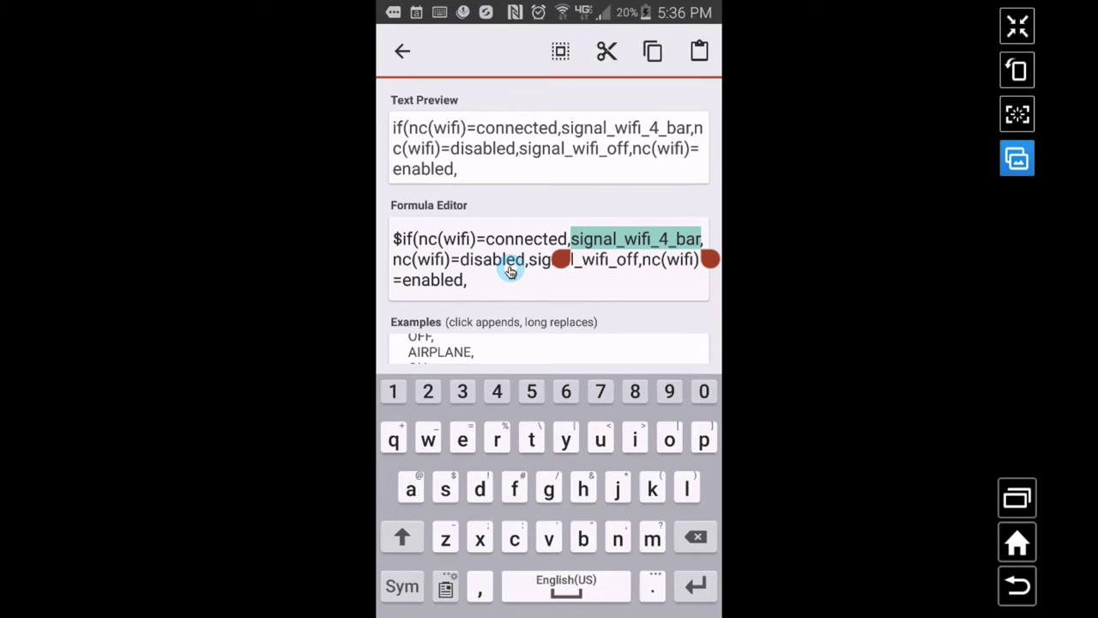
# Step: Copy signal_wifi_4_bar from the formula to its end and extend the pasted name to signal_wifi_4_bar_lock
pyautogui.hotkey('ctrl', 'c')
pyautogui.hotkey('ctrl', 'End')
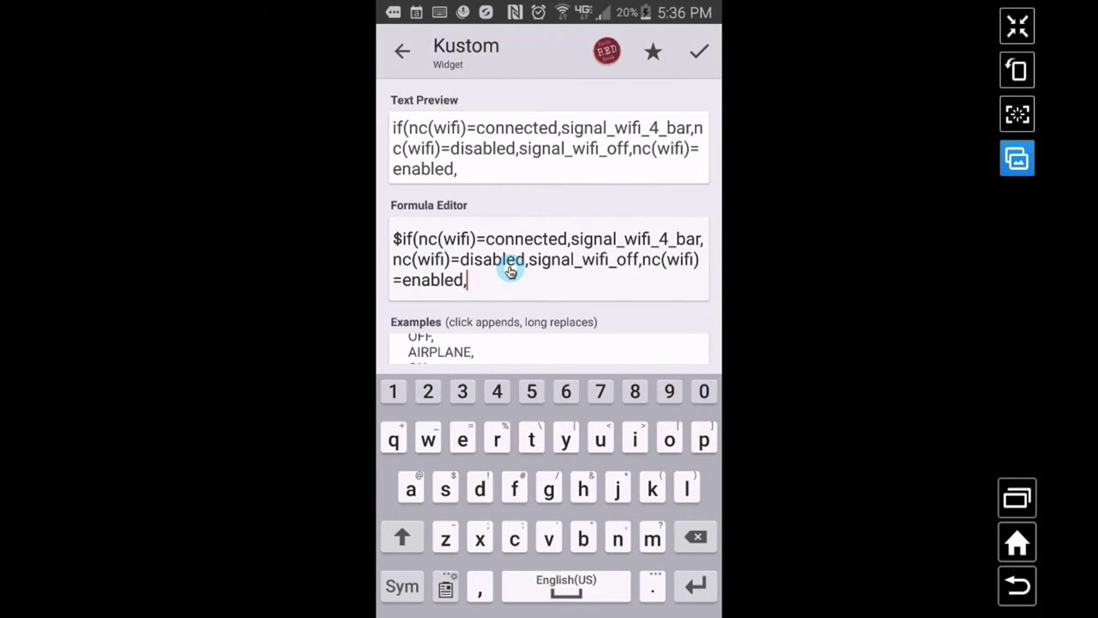
pyautogui.hotkey('ctrl', 'v')
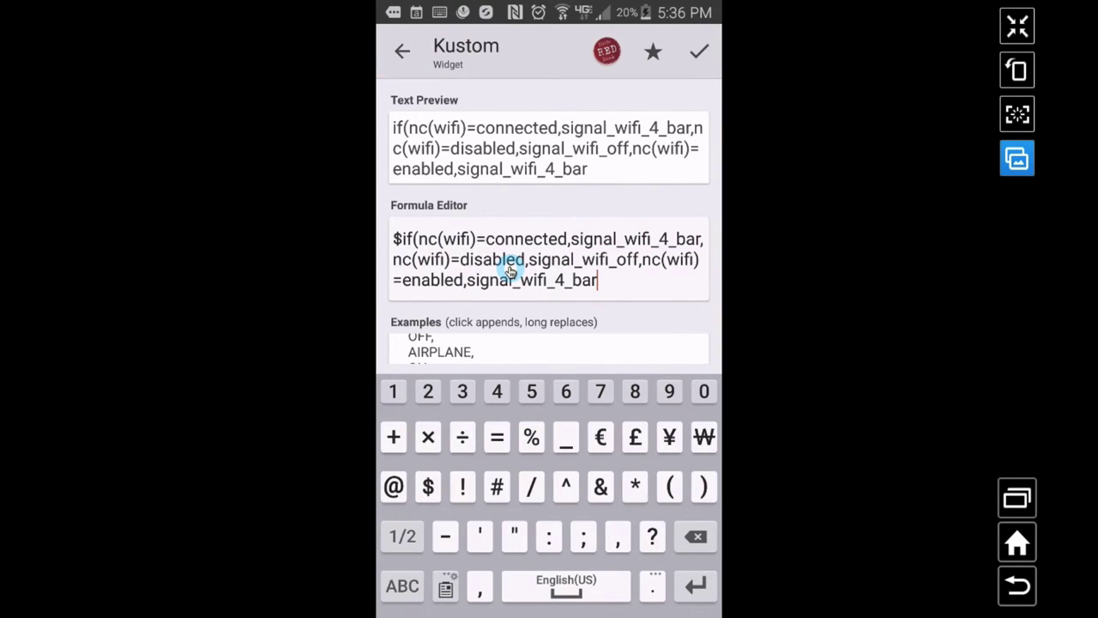
pyautogui.write('_')
pyautogui.click(403, 586)
pyautogui.write('lock')
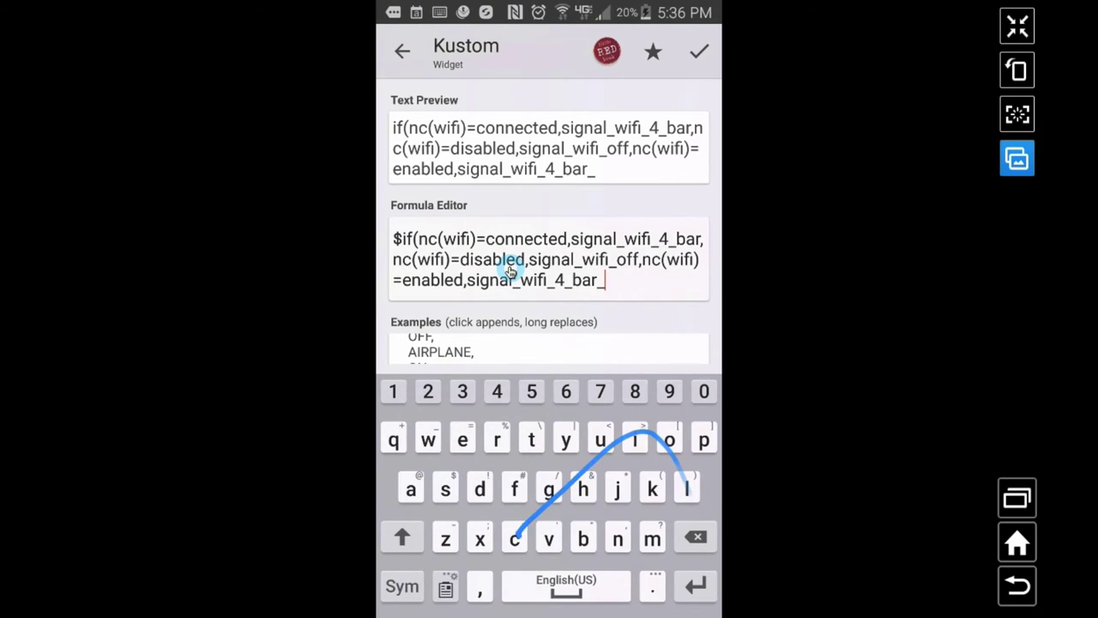
# Step: Close the formula with )$ and apply it to the Icon property
pyautogui.click(402, 586)
pyautogui.write(')$')
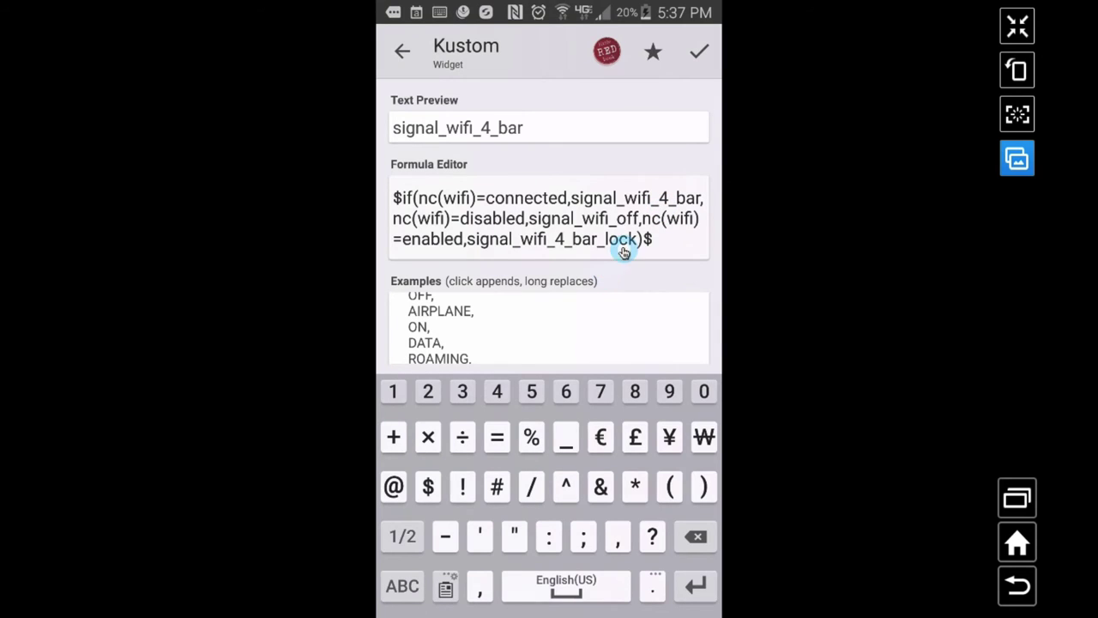
pyautogui.click(699, 58)
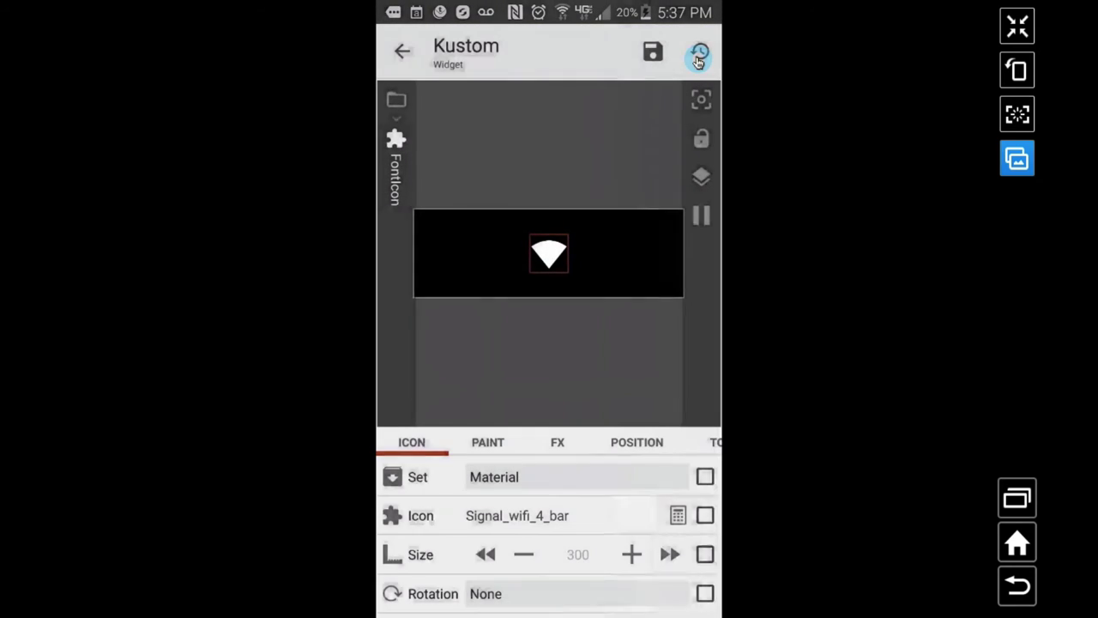
# Step: Test the widget on the home screen with WiFi disabled, enabled without a connection, and connected to a network
pyautogui.click(699, 58)
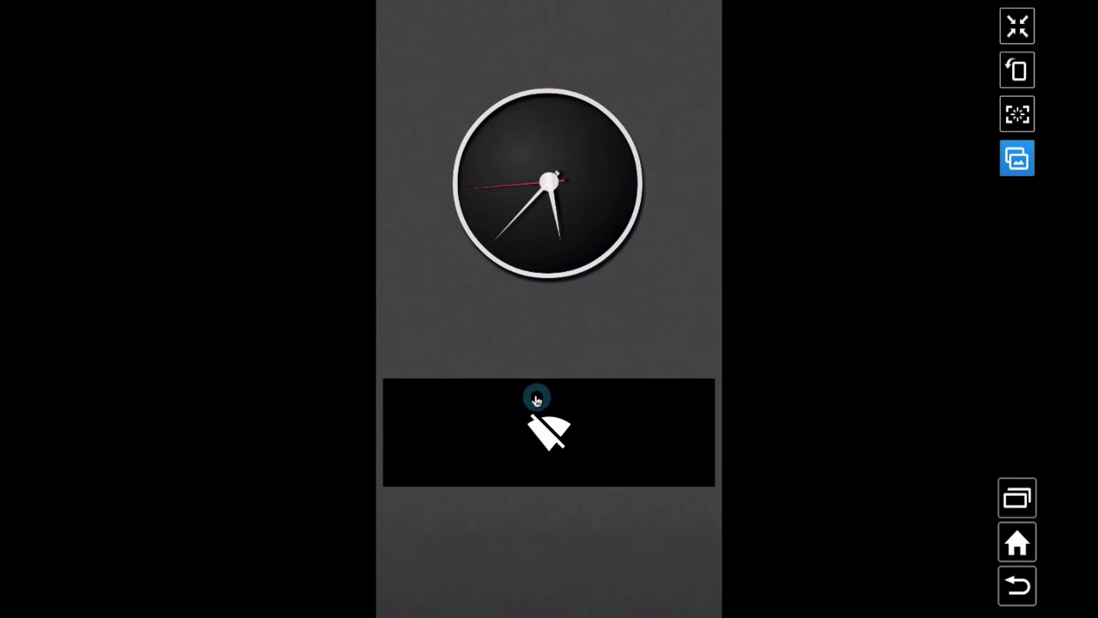
pyautogui.click(537, 443)
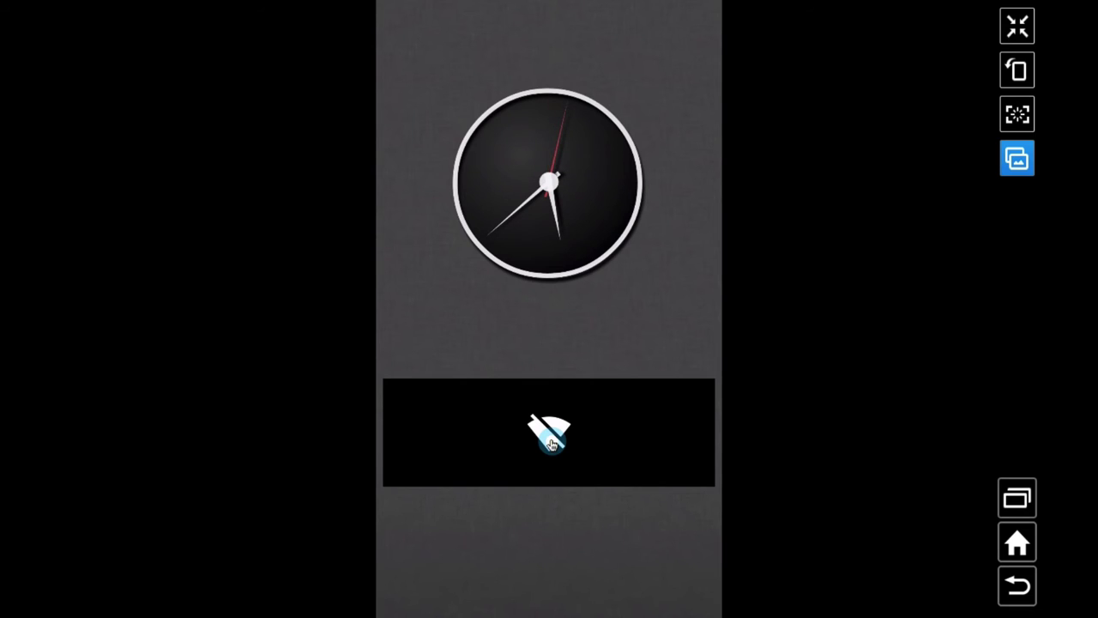
pyautogui.click(552, 444)
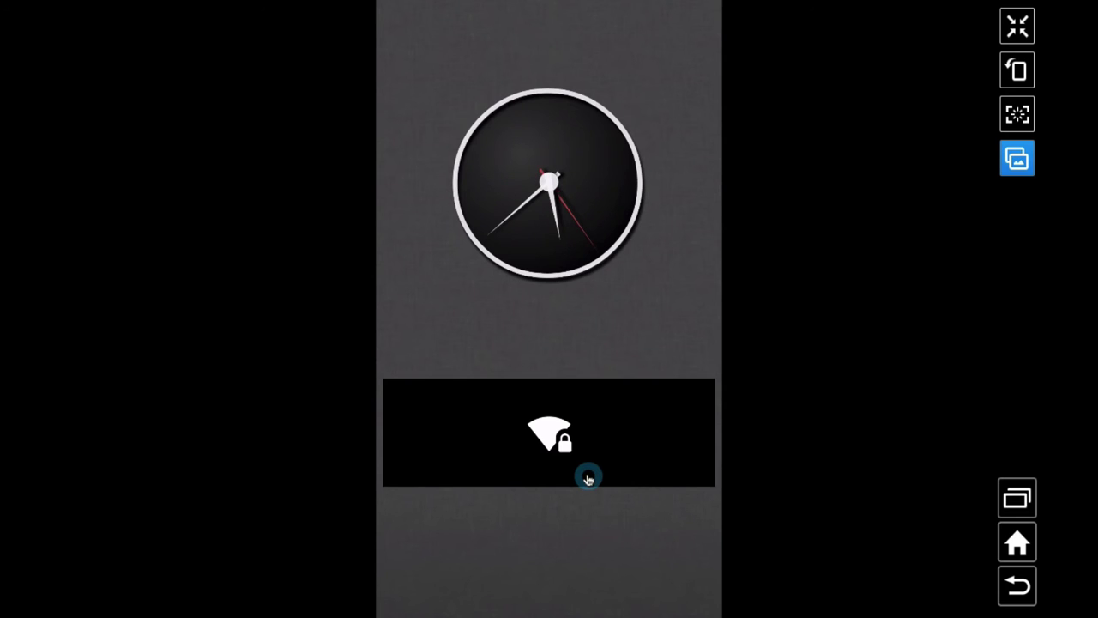
pyautogui.click(588, 479)
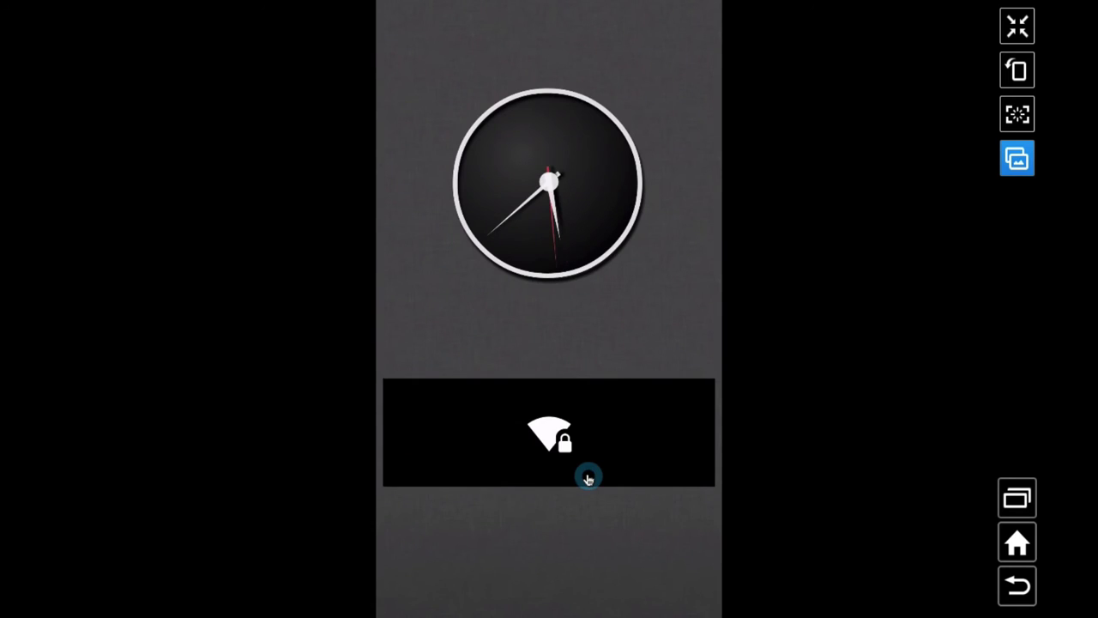
pyautogui.click(589, 479)
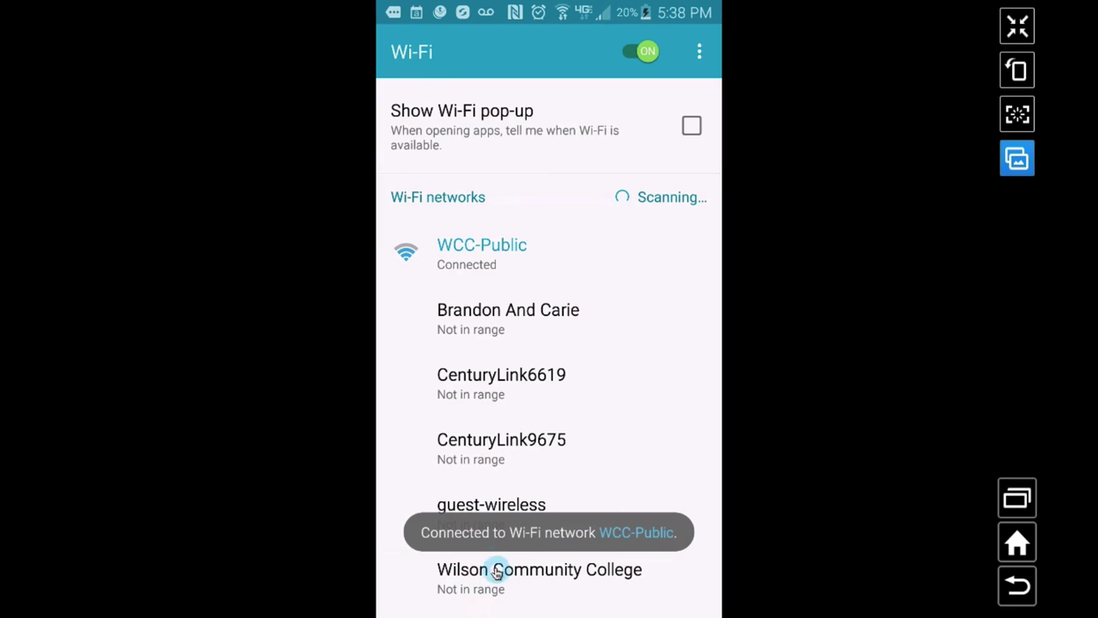
pyautogui.rightClick(590, 556)
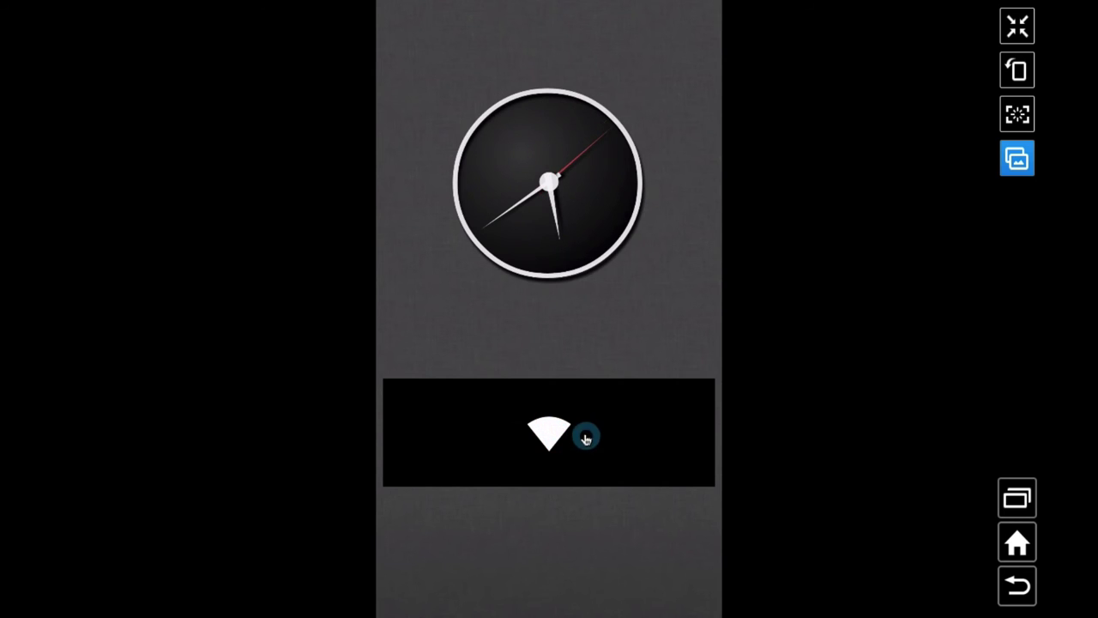
# Step: Reopen the WiFi widget from the home screen in the Kustom editor
pyautogui.click(591, 468)
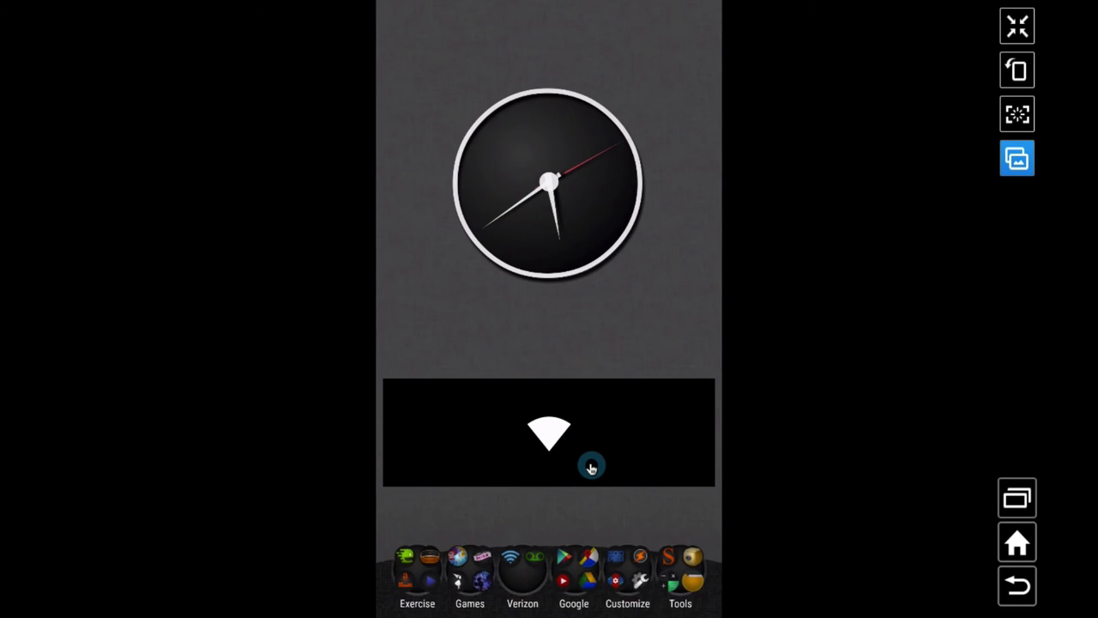
pyautogui.click(591, 468)
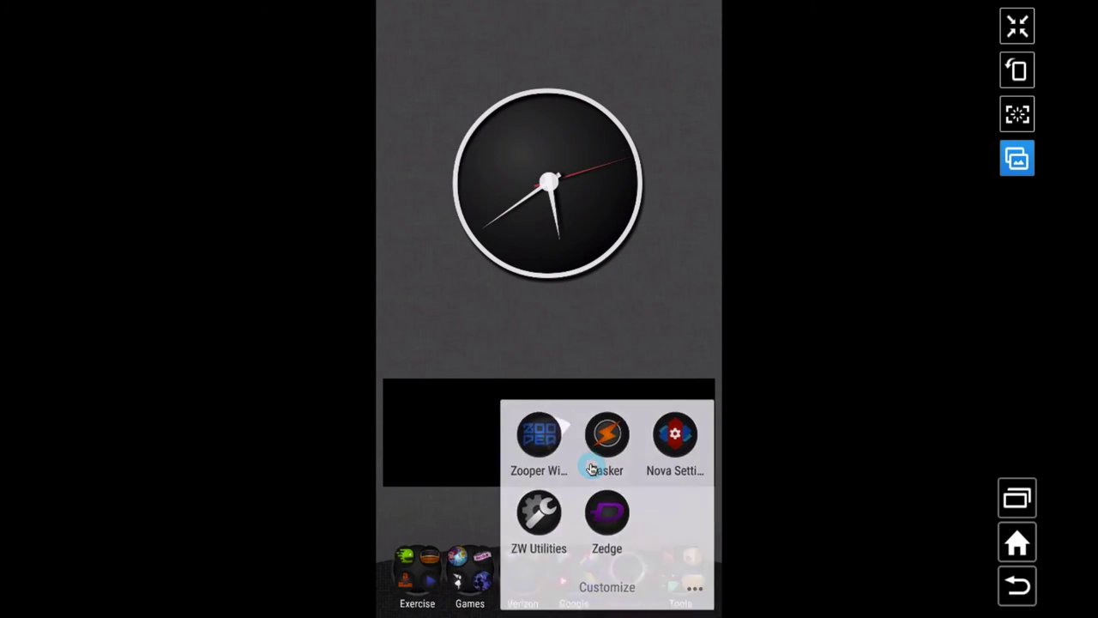
pyautogui.click(591, 468)
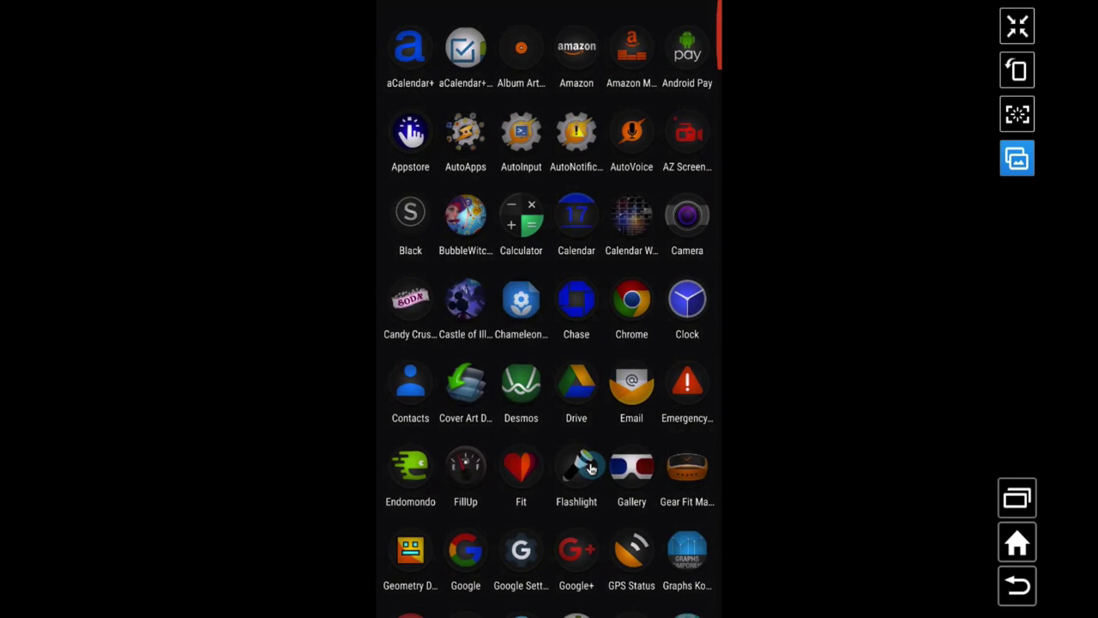
pyautogui.click(591, 467)
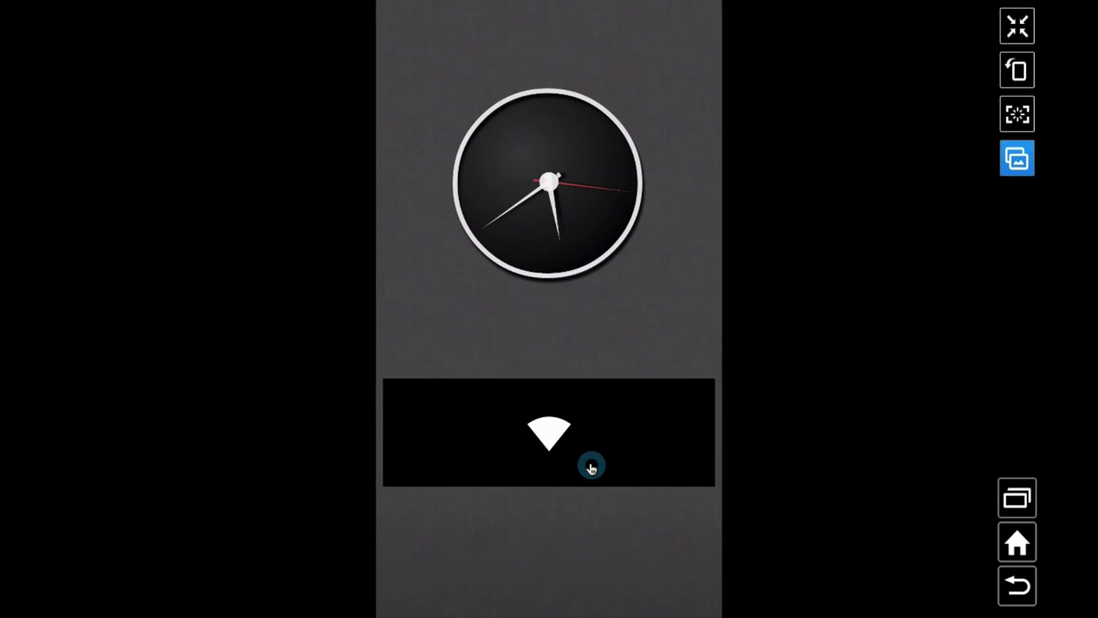
pyautogui.click(591, 467)
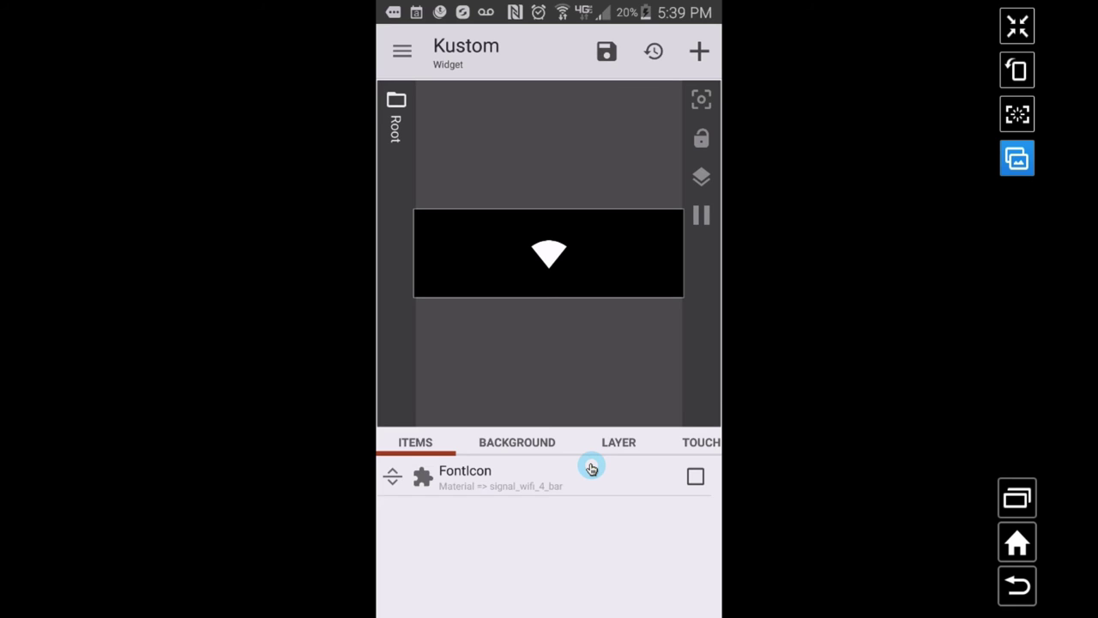
# Step: Duplicate the FontIcon item in the widget's root by copying and pasting it
pyautogui.click(591, 468)
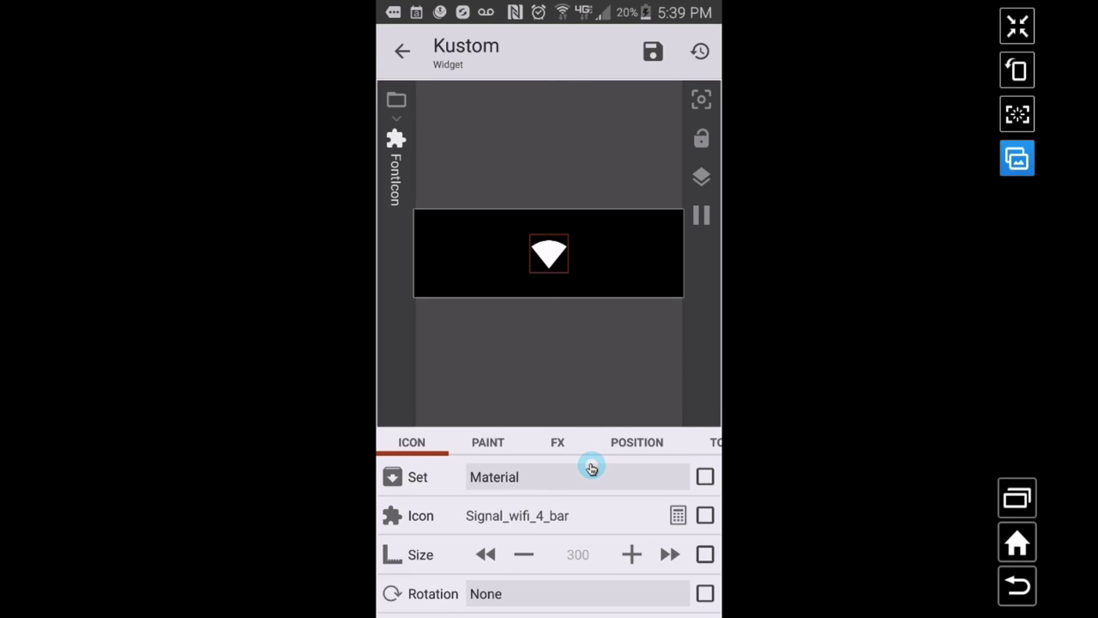
pyautogui.press('Escape')
pyautogui.click(591, 468)
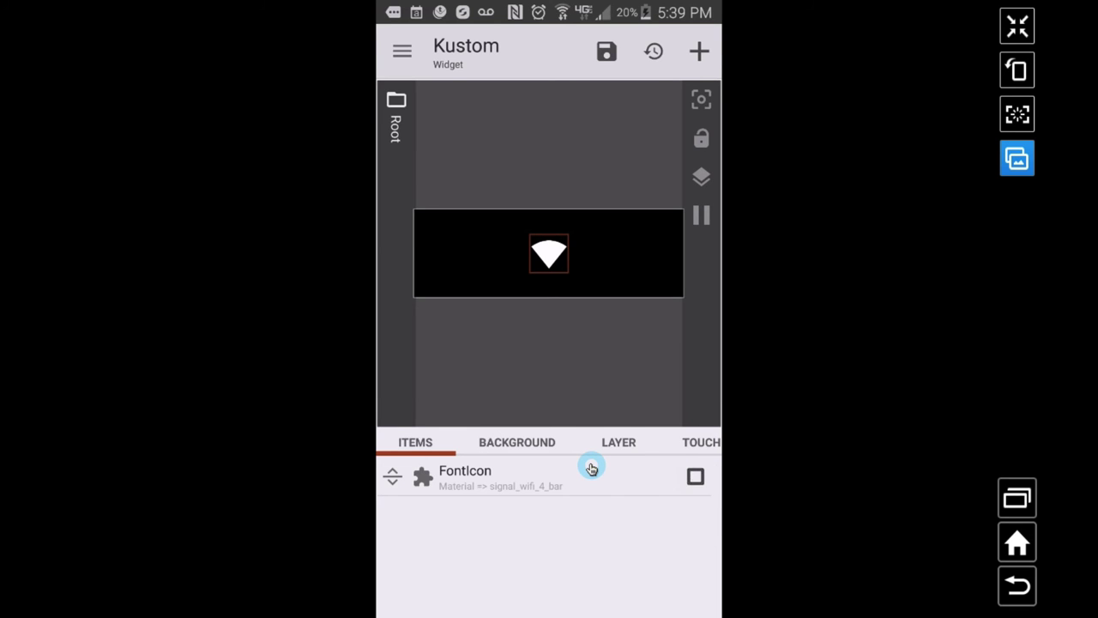
pyautogui.click(613, 51)
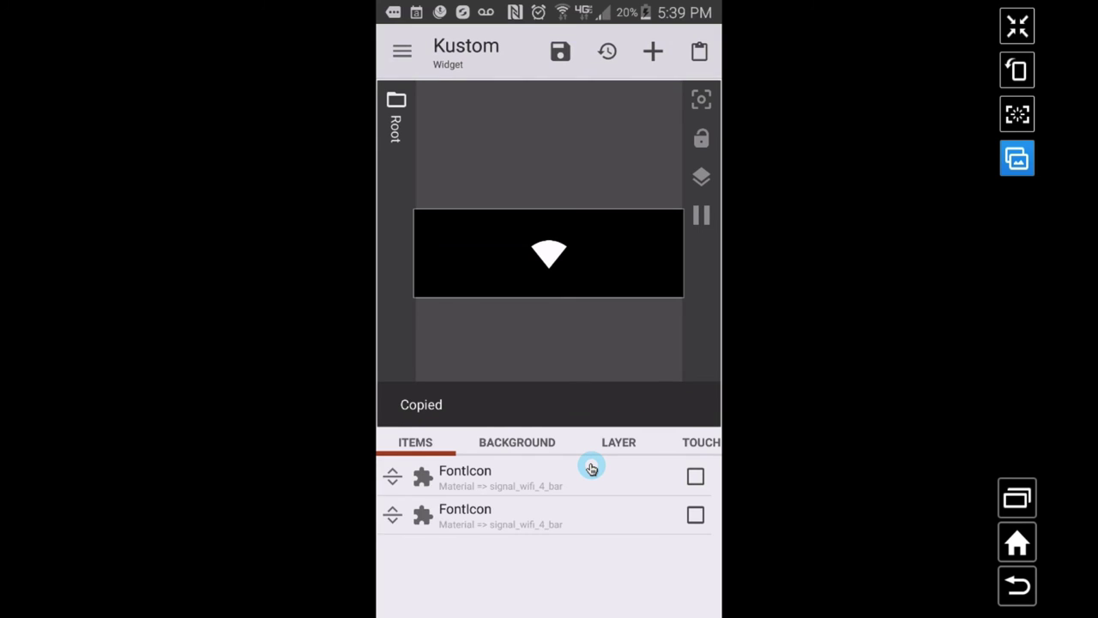
# Step: Browse the Material icon set from the first FontIcon item to examine the Bluetooth and other status icons
pyautogui.click(591, 467)
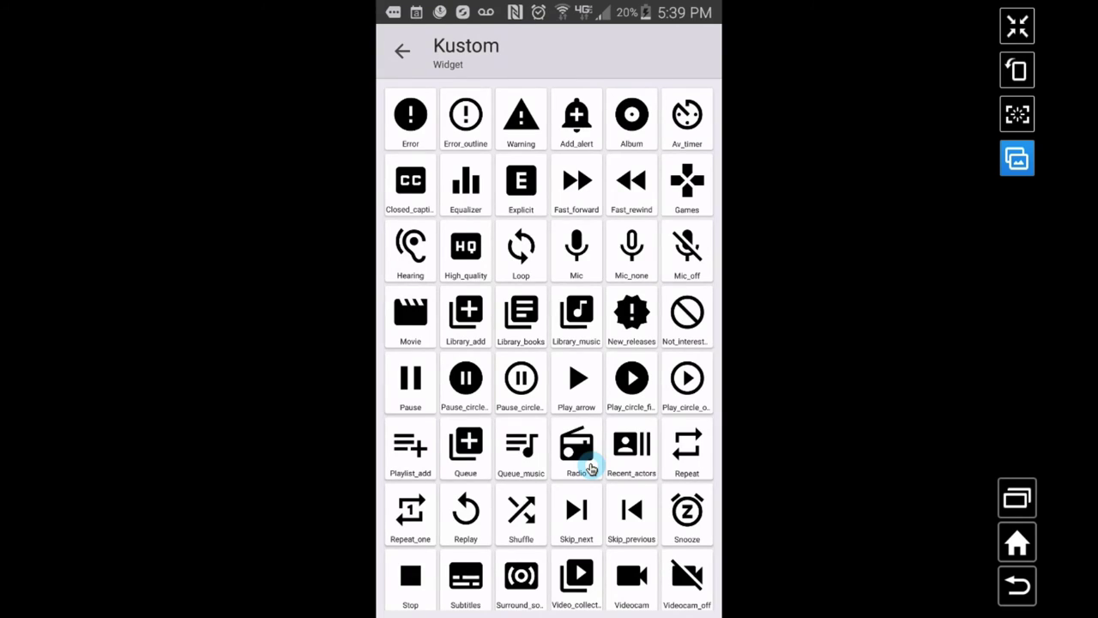
pyautogui.scroll(-15, 591, 468)
pyautogui.scroll(-8, 591, 468)
pyautogui.scroll(4, 591, 468)
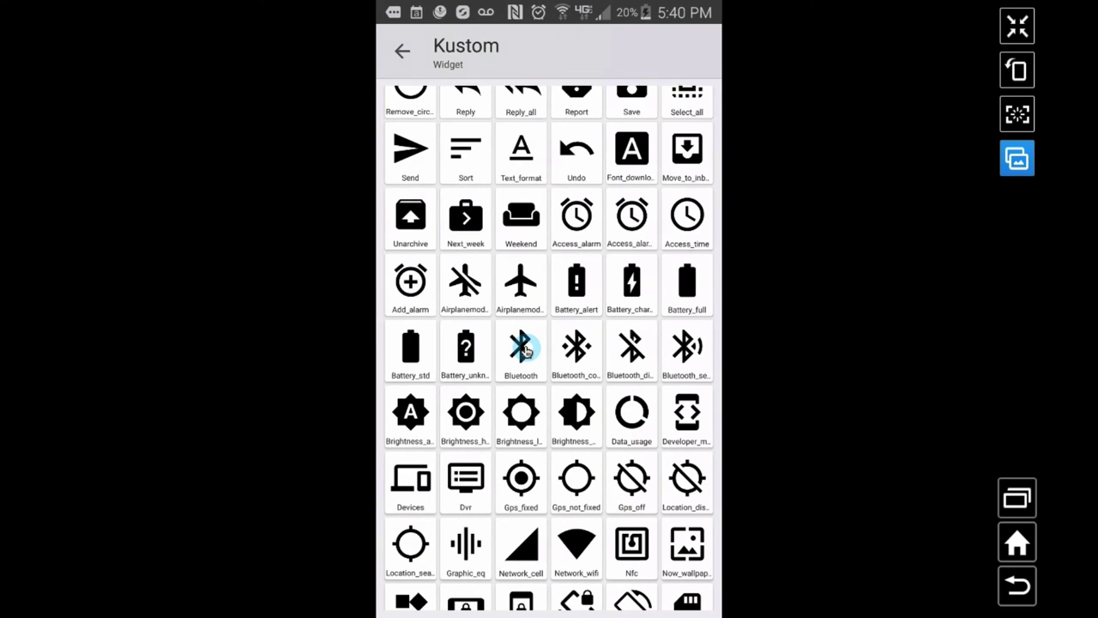
pyautogui.click(523, 349)
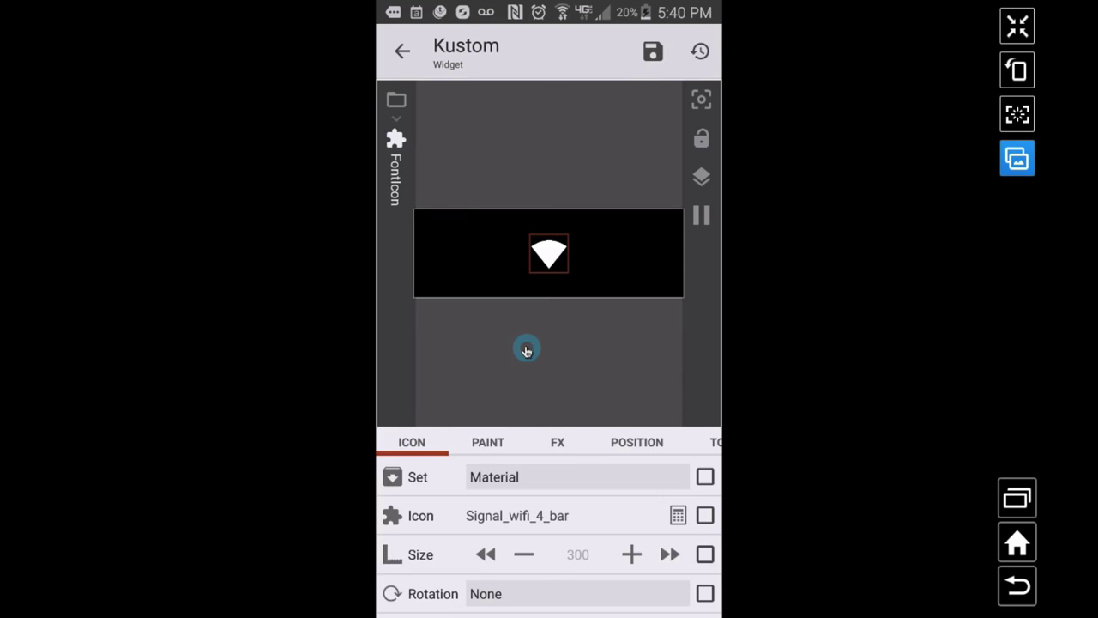
# Step: Examine the example formulas of the nc network connectivity function in the formula editor of the FontIcon's Icon property
pyautogui.scroll(-3, 527, 349)
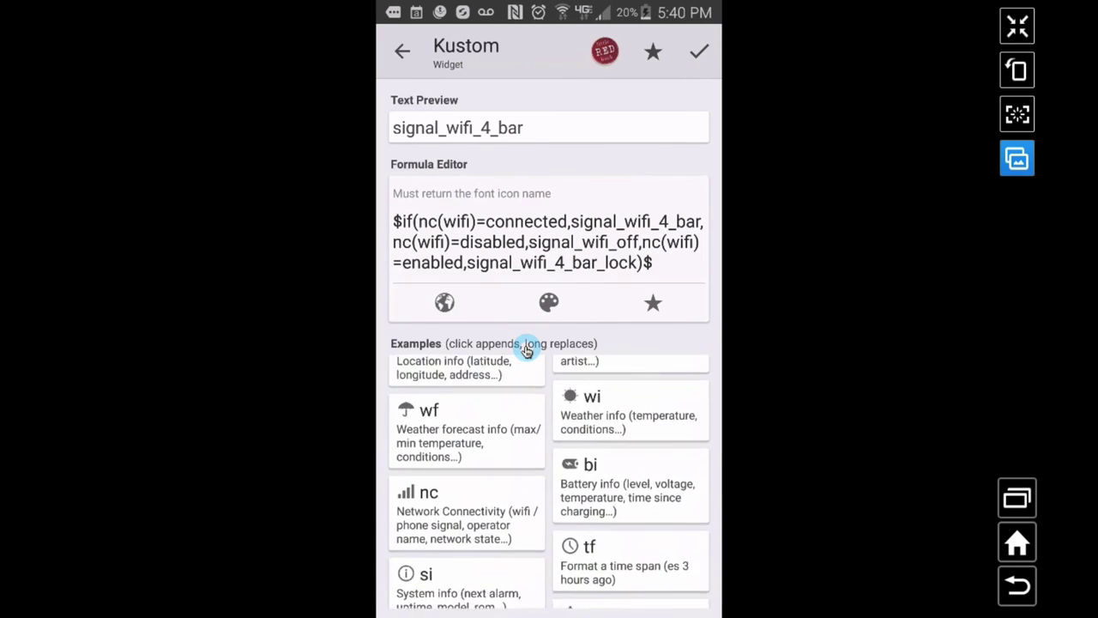
pyautogui.click(421, 417)
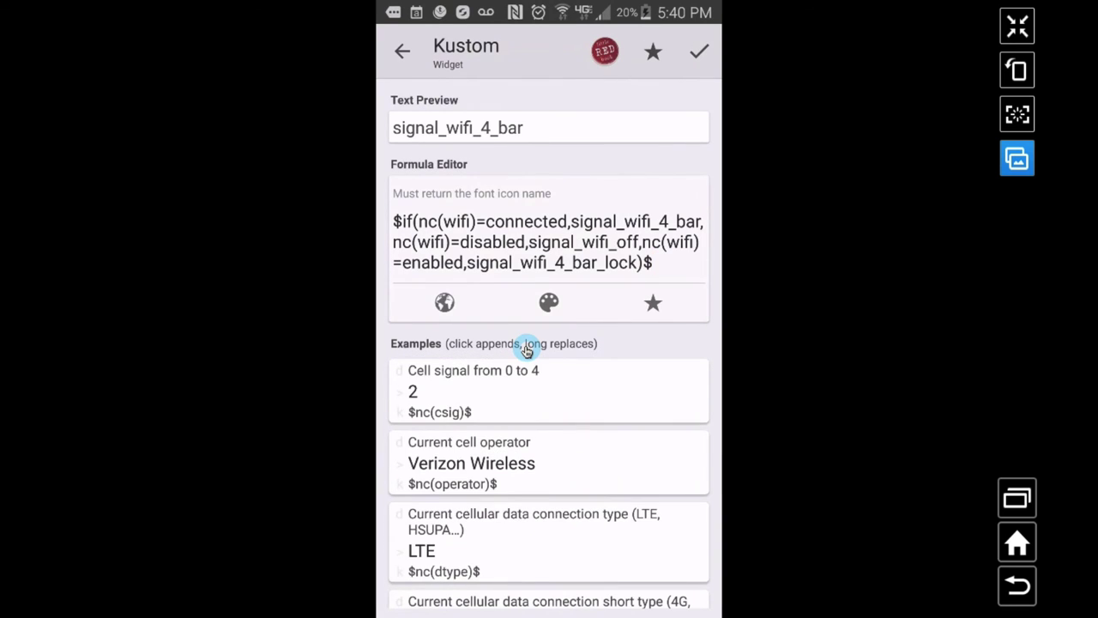
pyautogui.scroll(-10, 527, 349)
pyautogui.scroll(6, 527, 349)
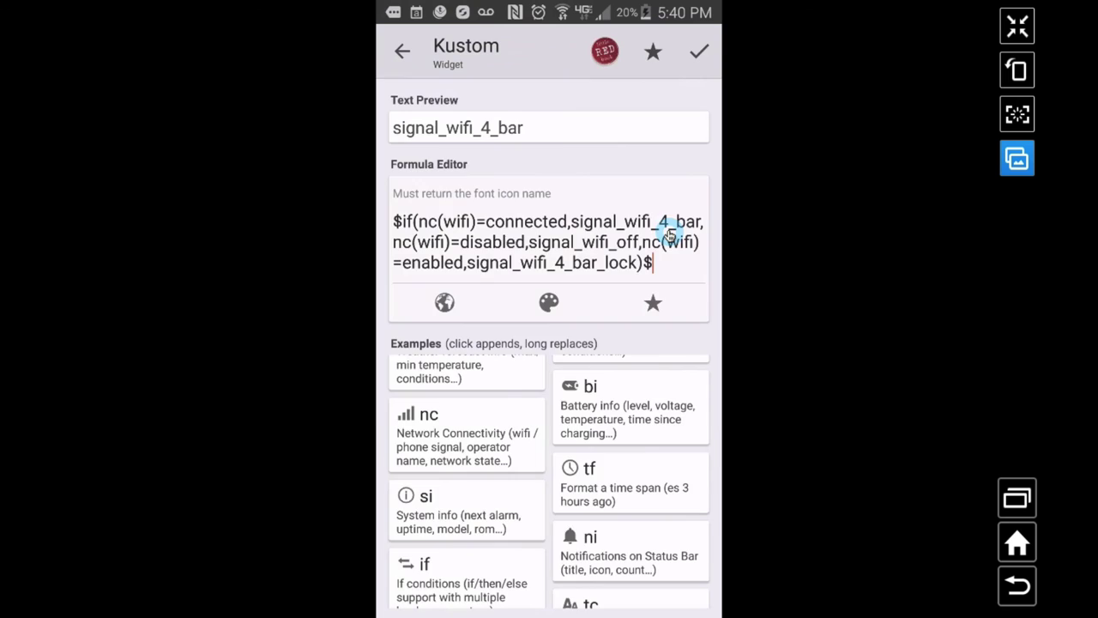
# Step: Leave the icon's formula unchanged and exit the widget editor to the home screen
pyautogui.press('Escape')
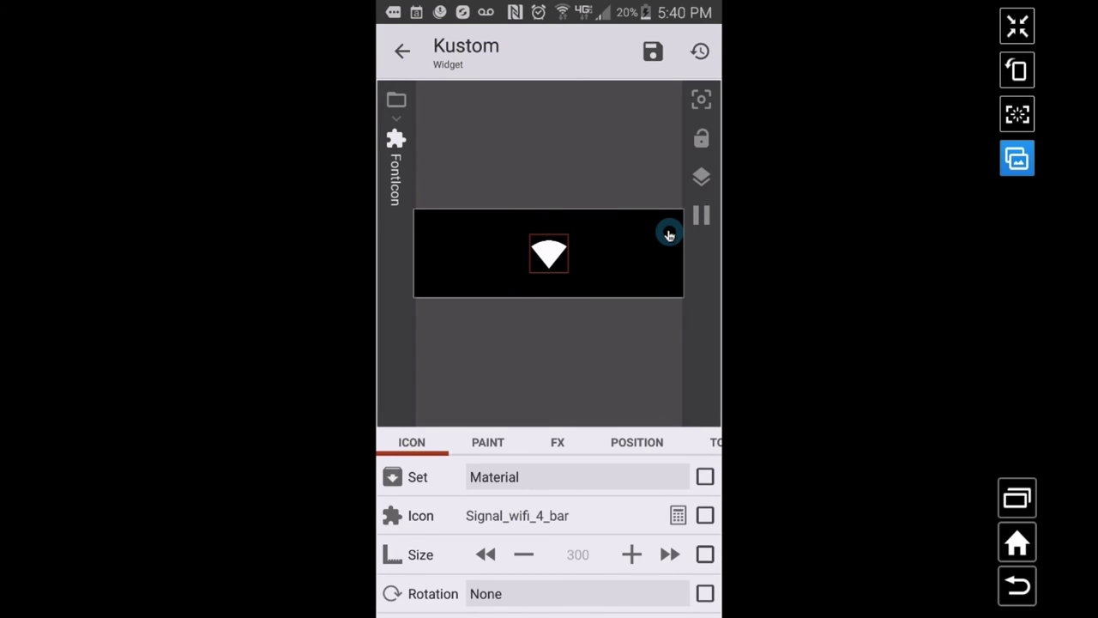
pyautogui.press('Escape')
pyautogui.press('Escape')
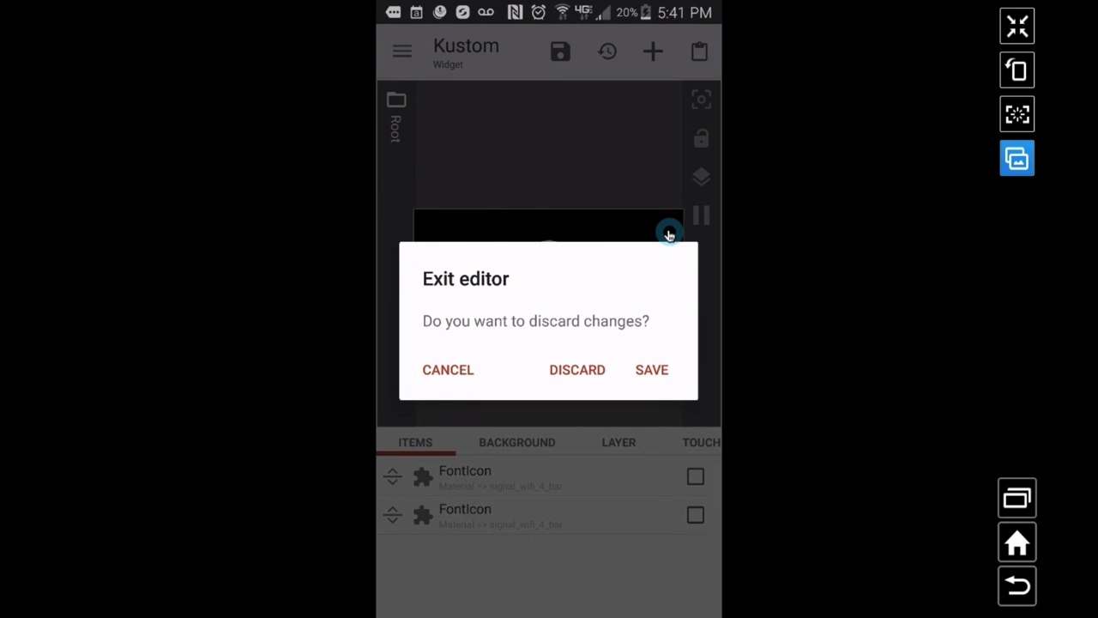
pyautogui.press('Return')
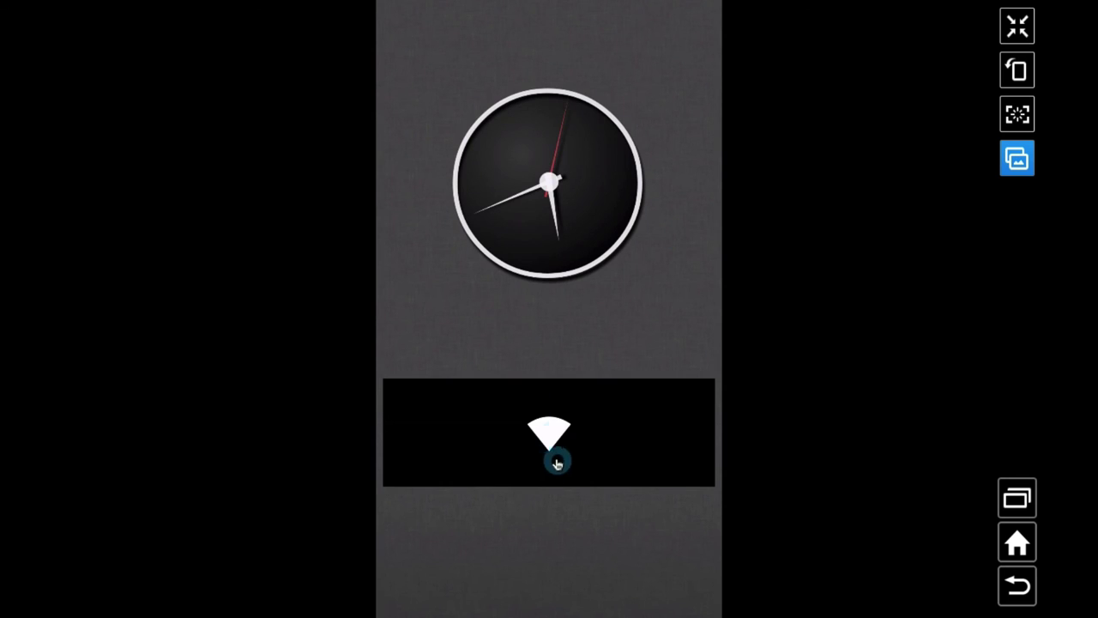